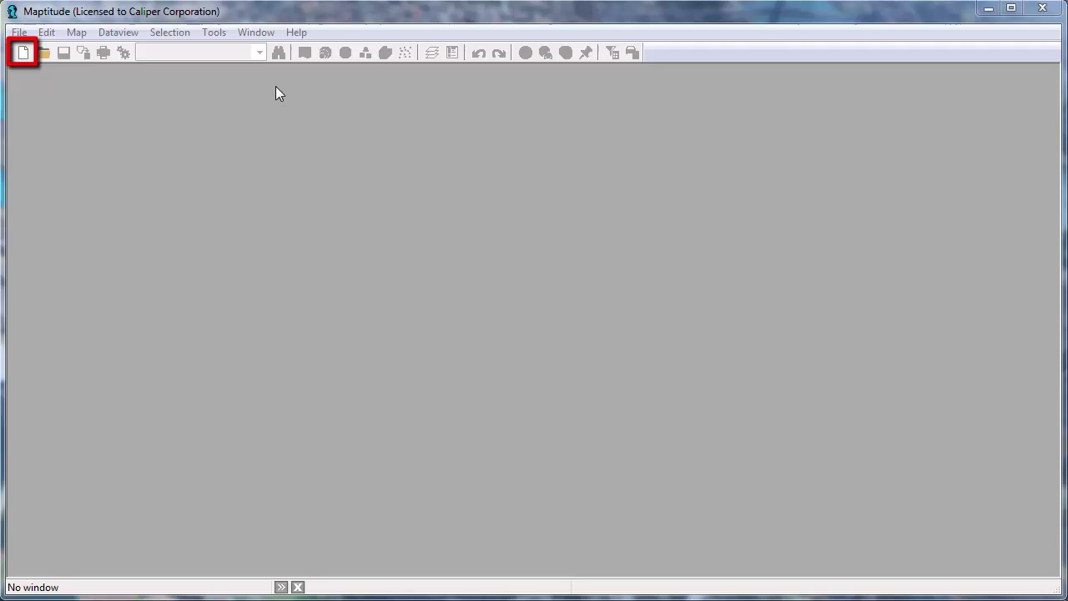
- Start a new map and load the My Customers sheet from Sample Customers United States.xlsx
{"action": "left_click", "coordinate": [23, 54]}
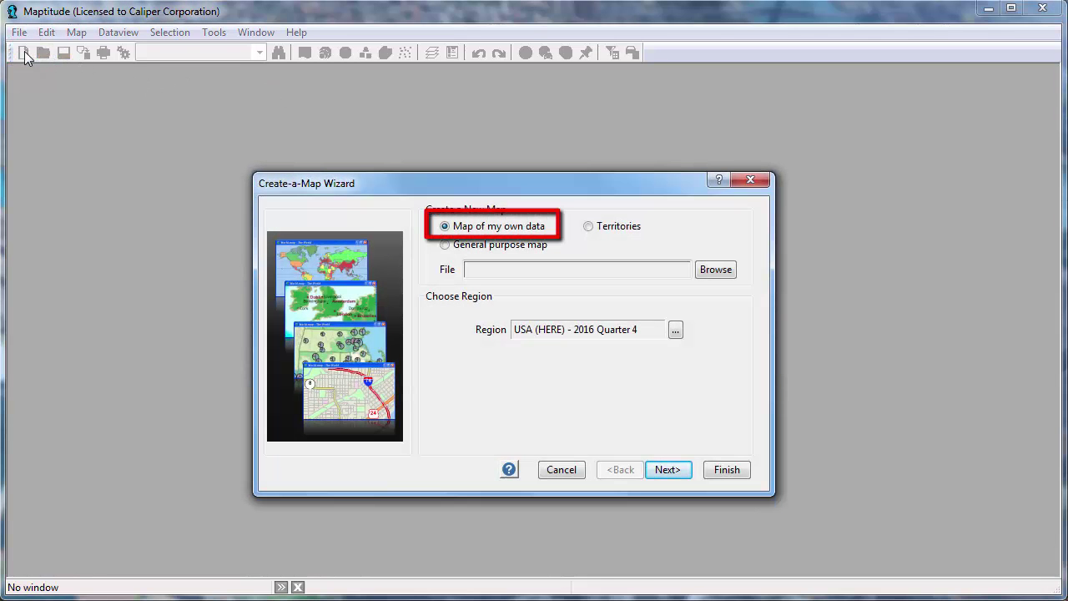
{"action": "left_click", "coordinate": [644, 476]}
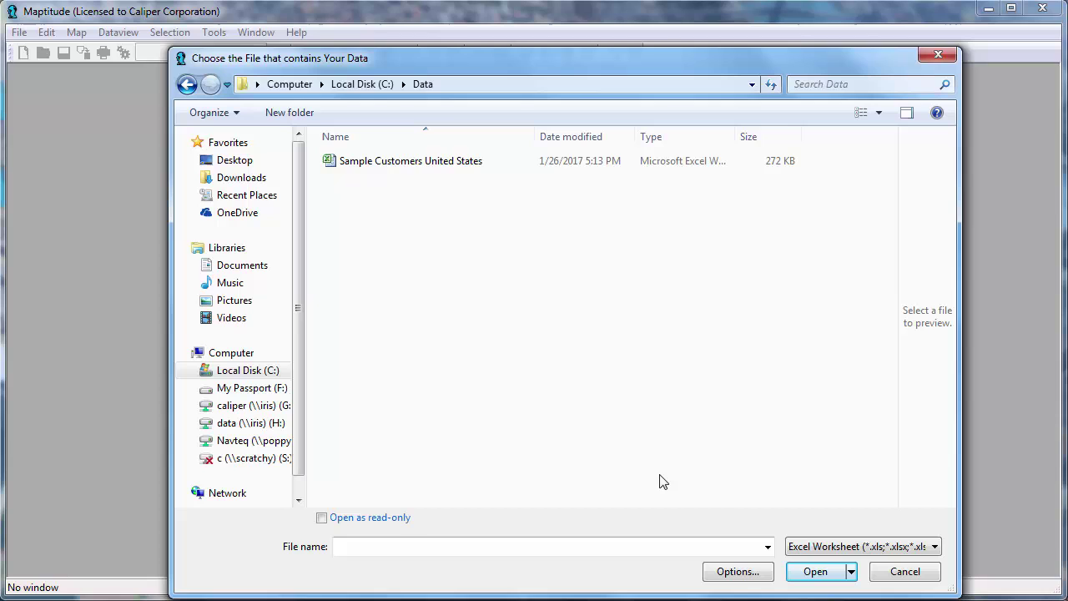
{"action": "left_click", "coordinate": [450, 167]}
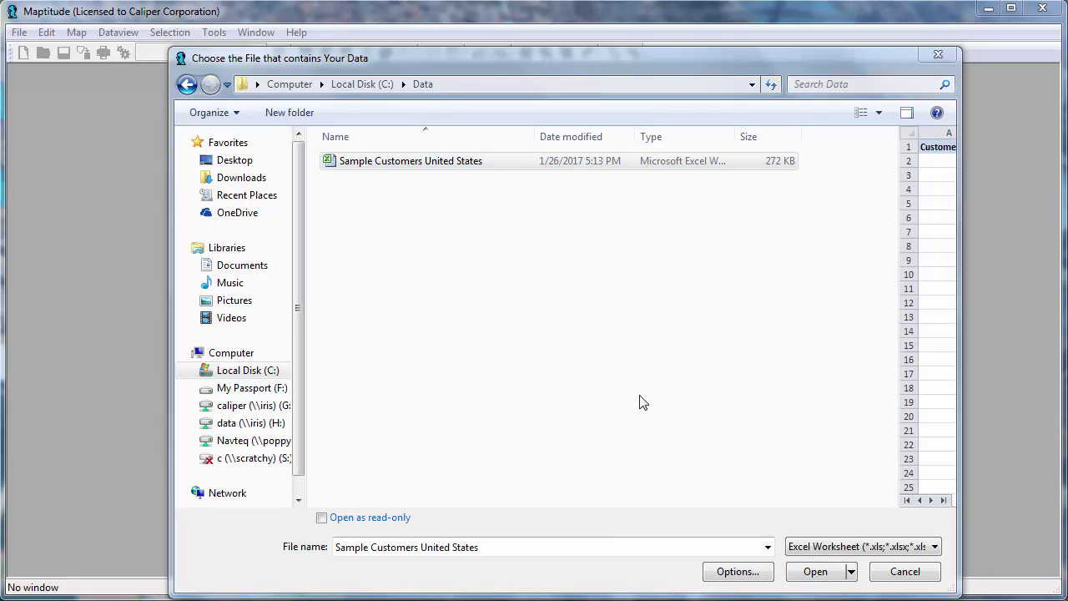
{"action": "left_click", "coordinate": [815, 571]}
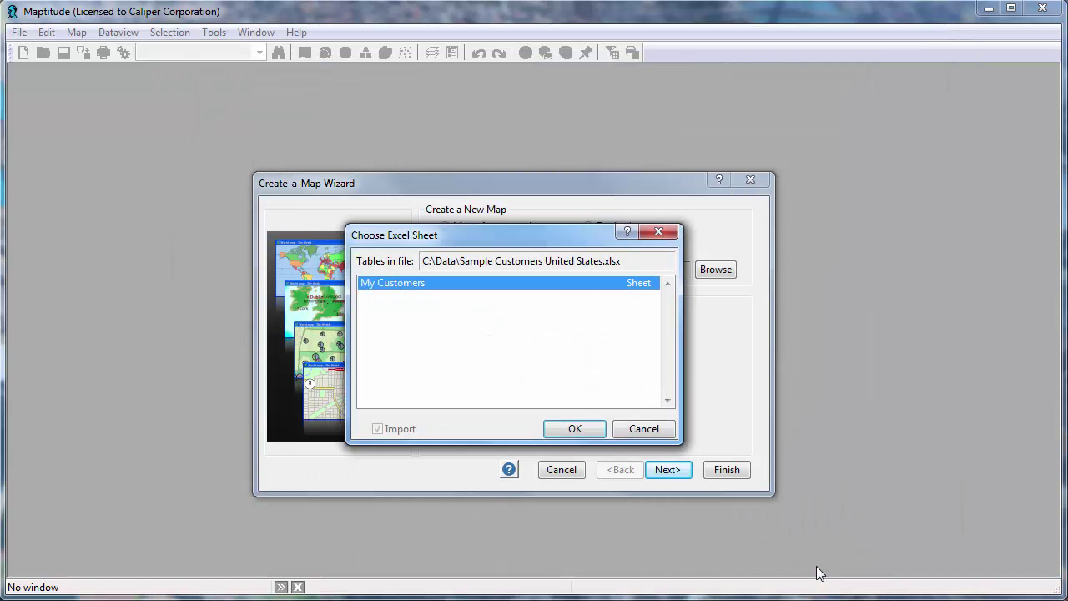
{"action": "left_click", "coordinate": [574, 428]}
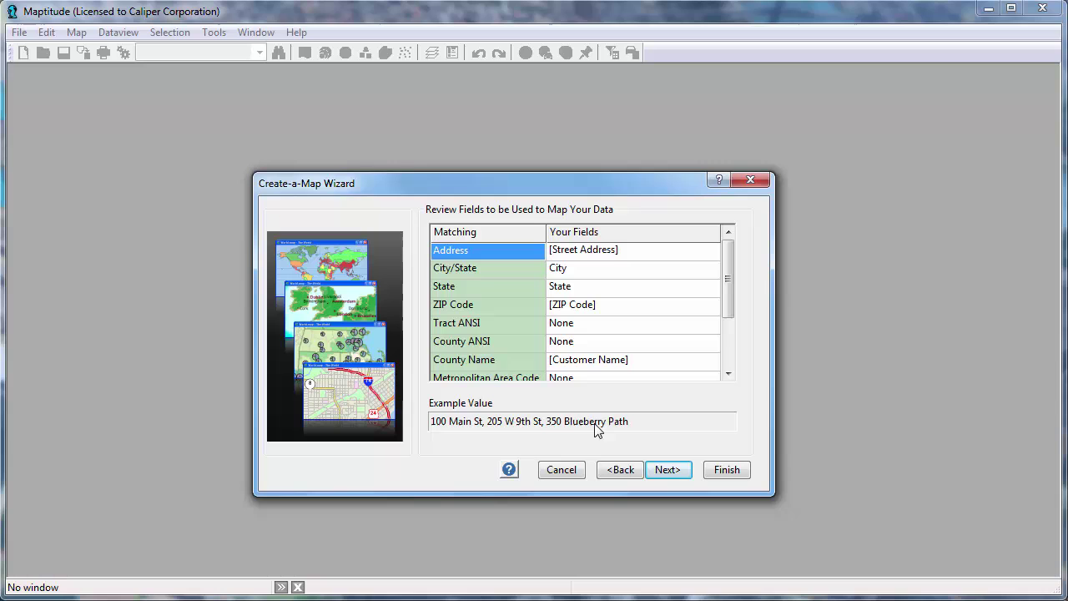
- Accept the field matching and attach the customer data to ZIP Code boundaries
{"action": "left_click", "coordinate": [661, 476]}
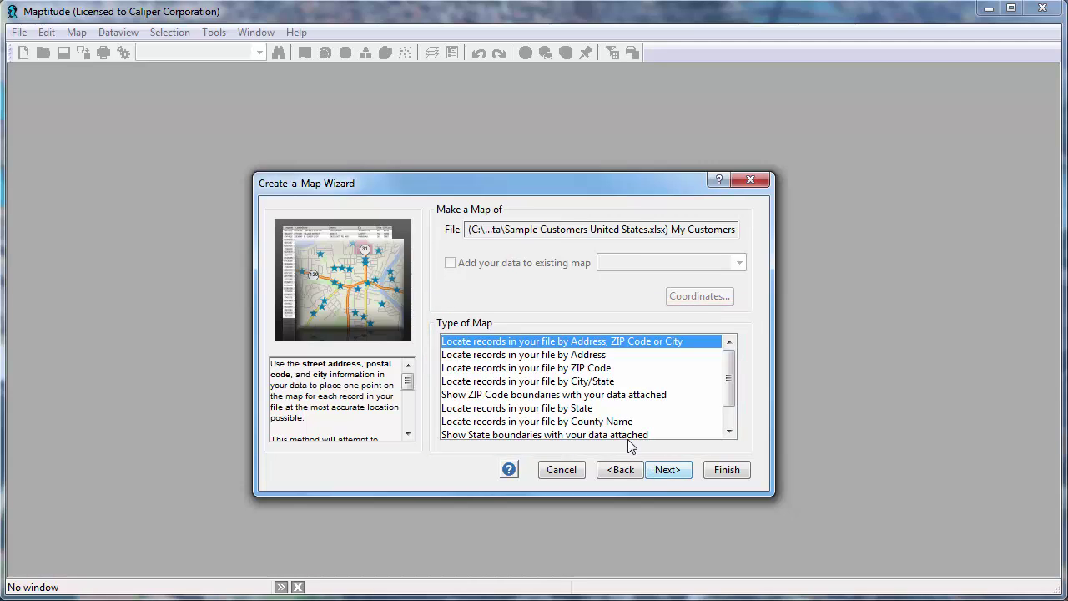
{"action": "left_click", "coordinate": [616, 399]}
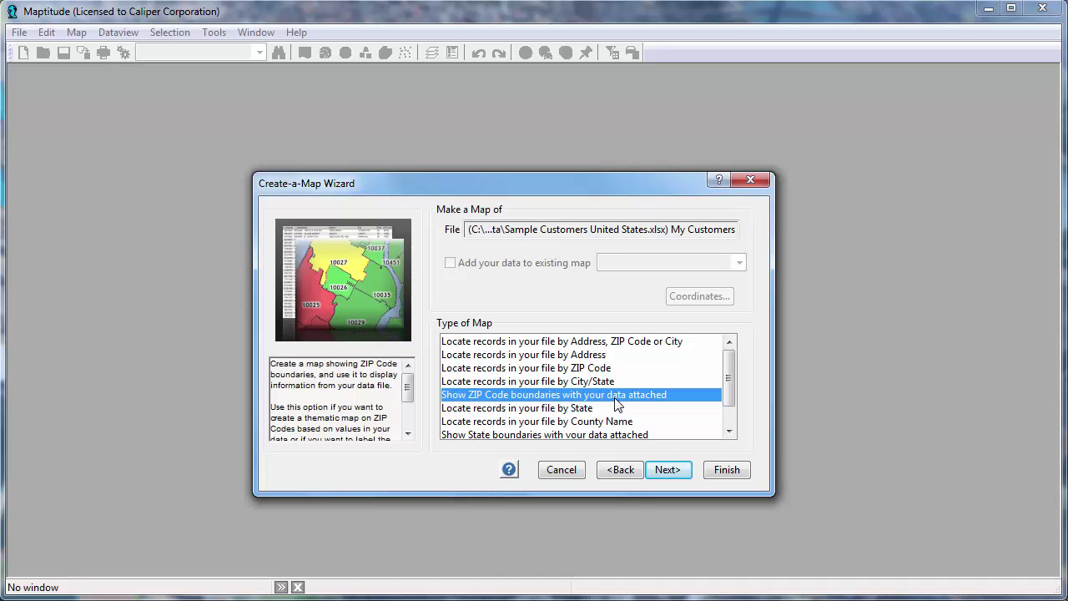
- Choose a Color Theme on [QTR2 Sales] and create the ZIP Code map
{"action": "left_click", "coordinate": [661, 470]}
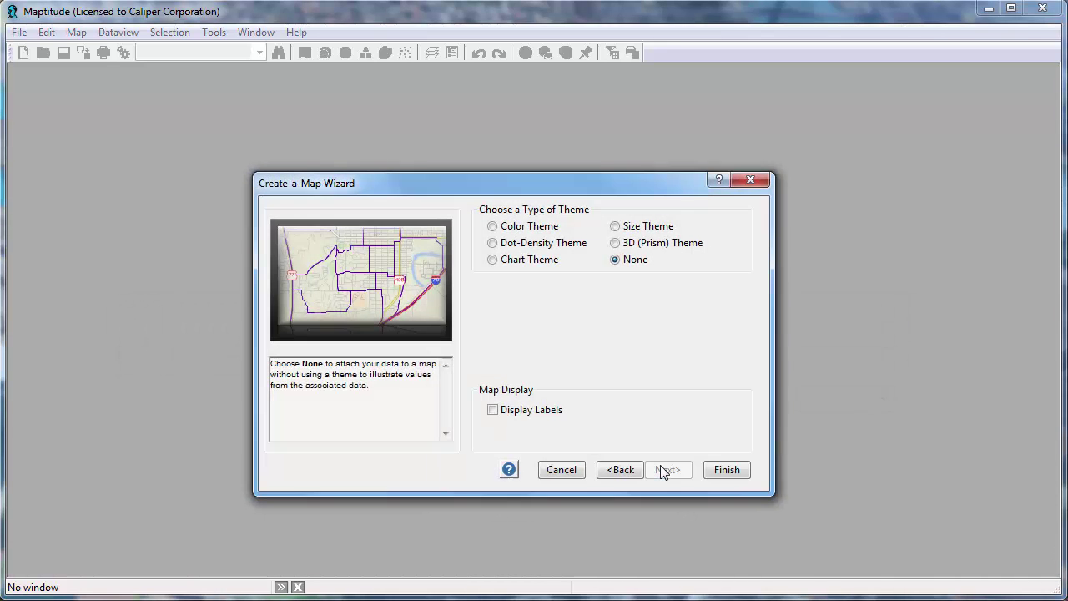
{"action": "left_click", "coordinate": [492, 226]}
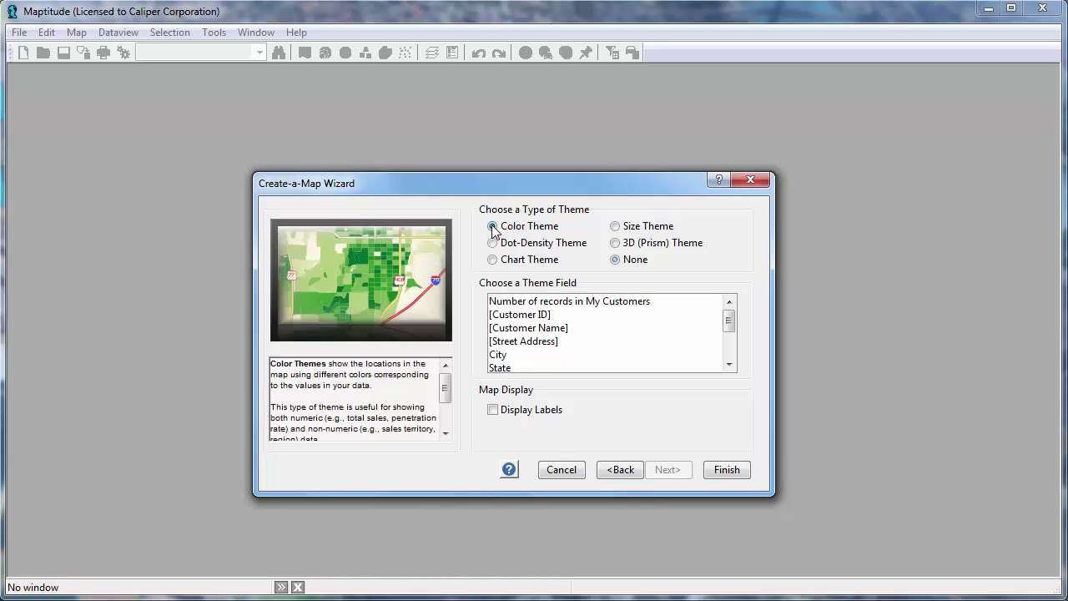
{"action": "left_click", "coordinate": [730, 350]}
{"action": "left_click", "coordinate": [655, 357]}
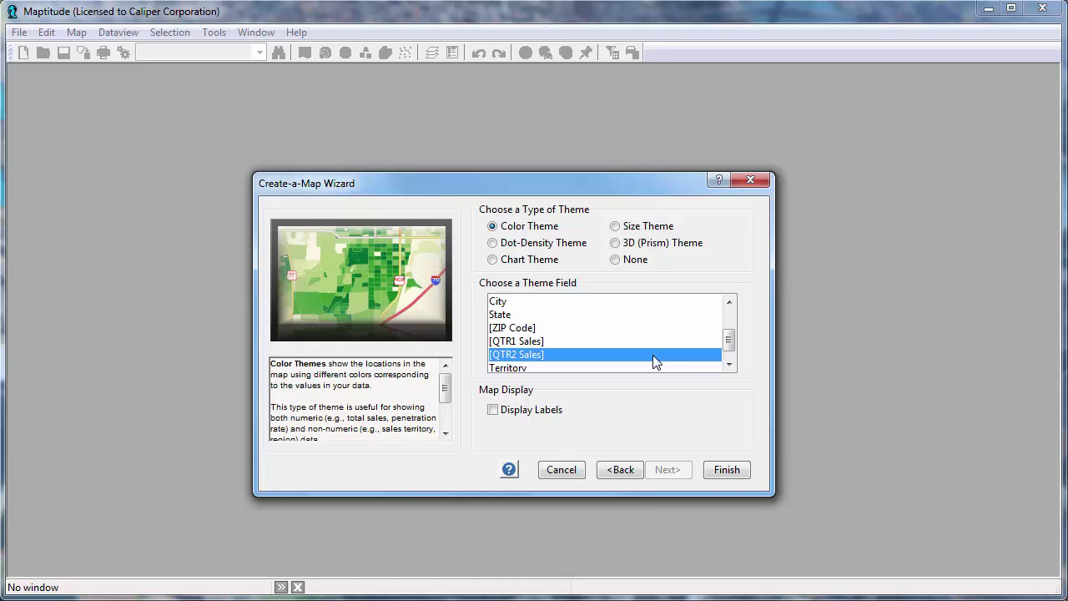
{"action": "left_click", "coordinate": [733, 475]}
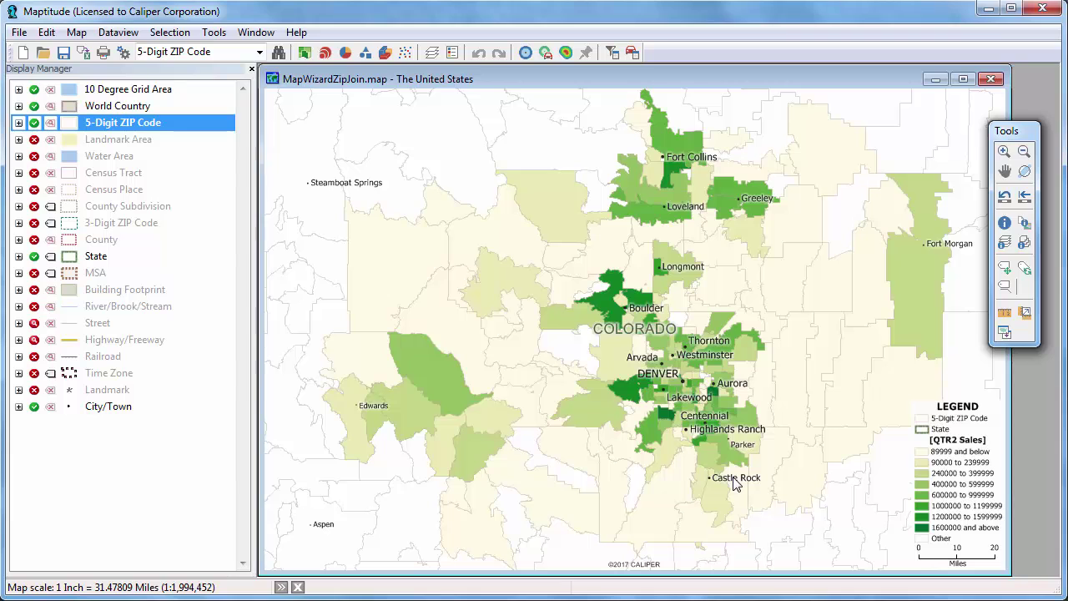
- Change the color theme field from QTR2 Sales to [N My Customers]
{"action": "left_click", "coordinate": [305, 55]}
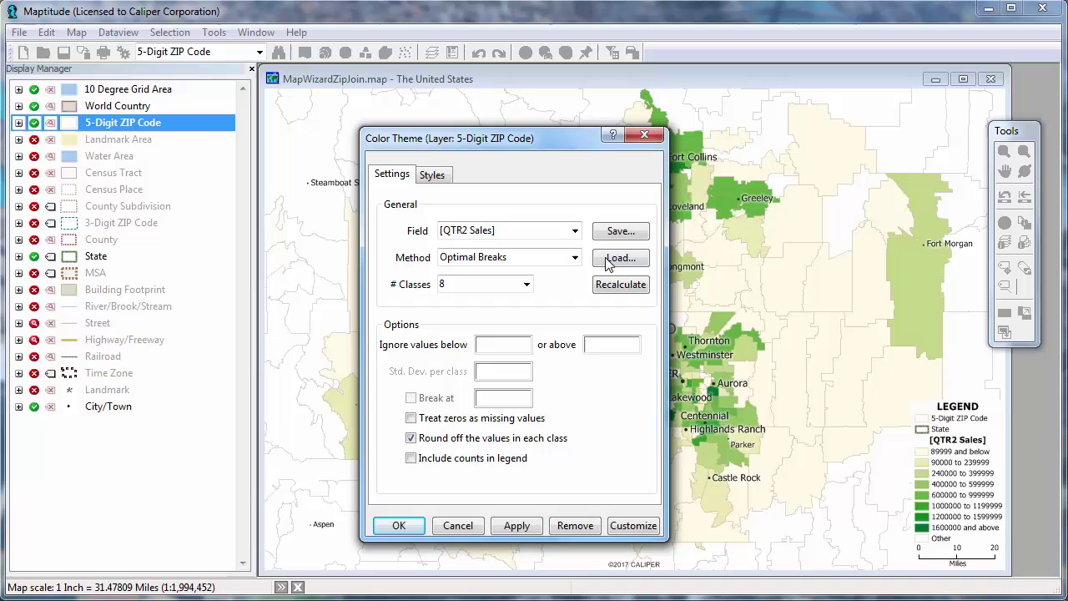
{"action": "left_click", "coordinate": [576, 233]}
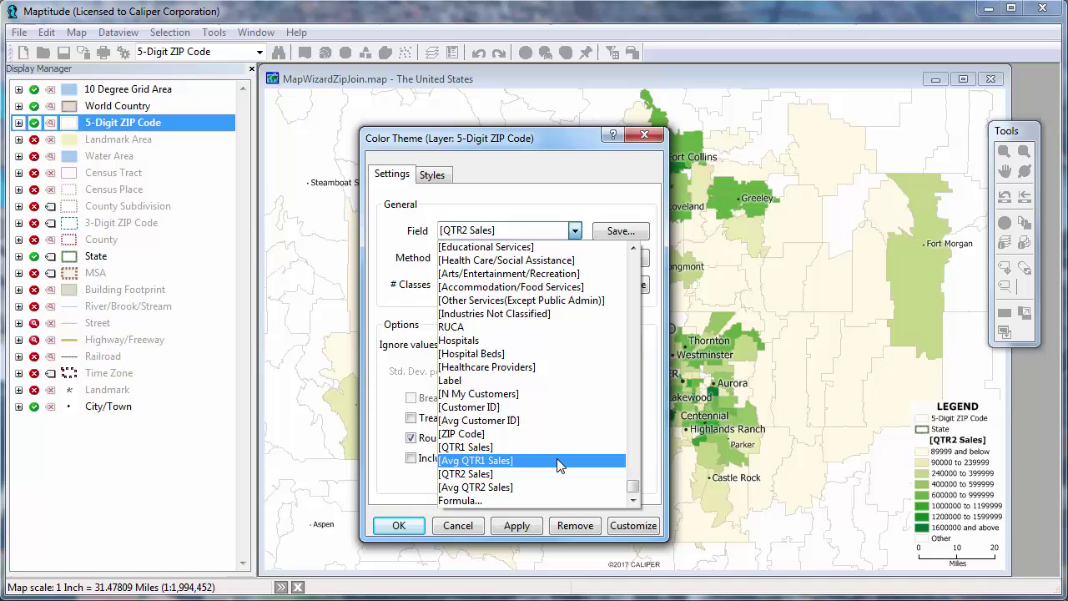
{"action": "left_click", "coordinate": [549, 396]}
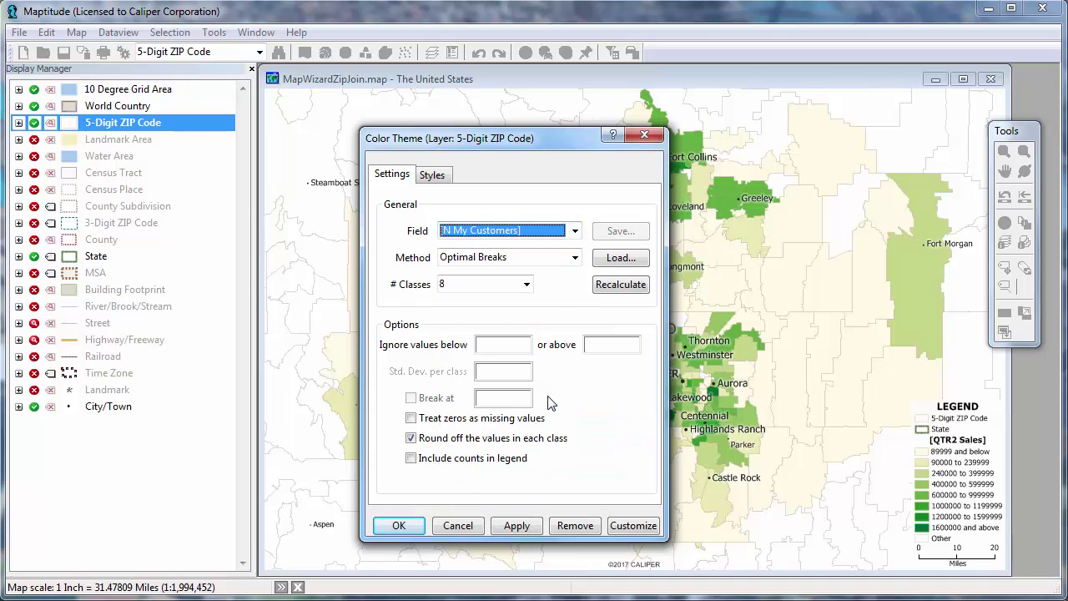
{"action": "left_click", "coordinate": [399, 526]}
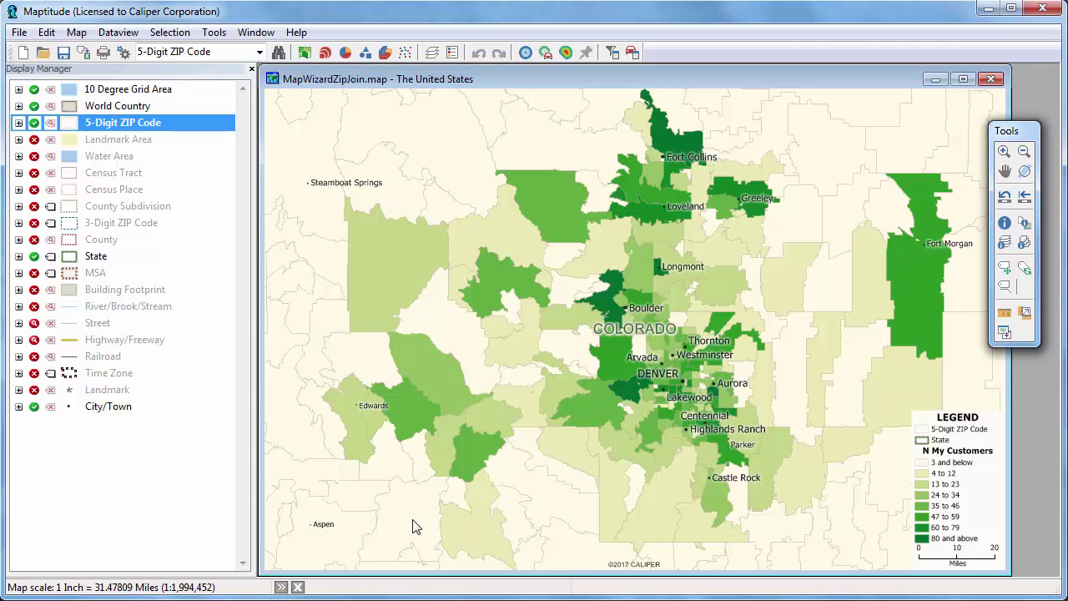
- Add a bar chart theme comparing [QTR1 Sales] and [QTR2 Sales] to each ZIP Code
{"action": "left_click", "coordinate": [346, 51]}
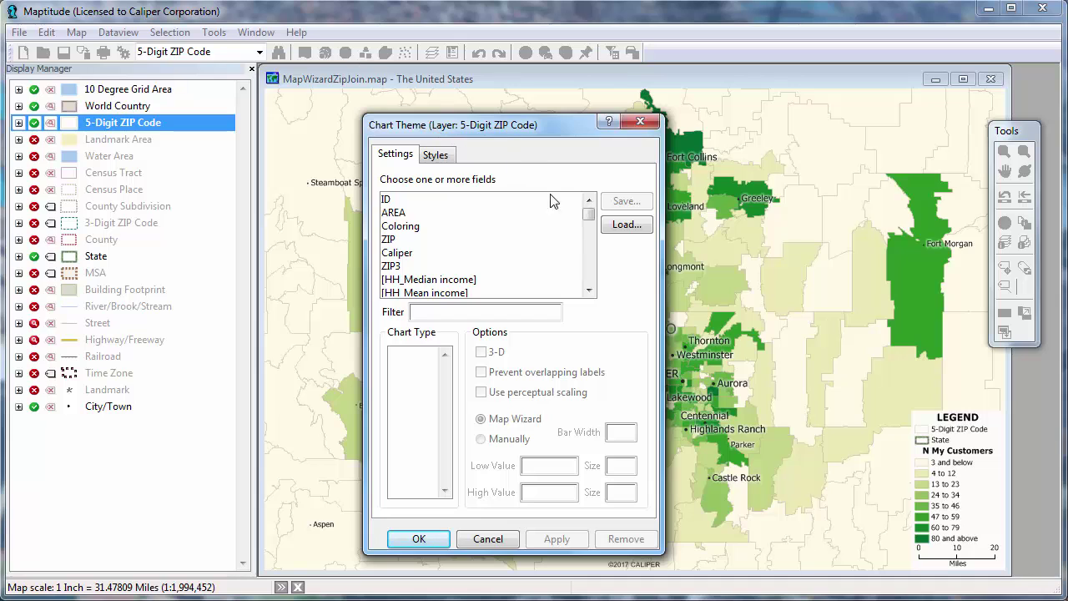
{"action": "left_click_drag", "start_coordinate": [589, 215], "coordinate": [594, 305]}
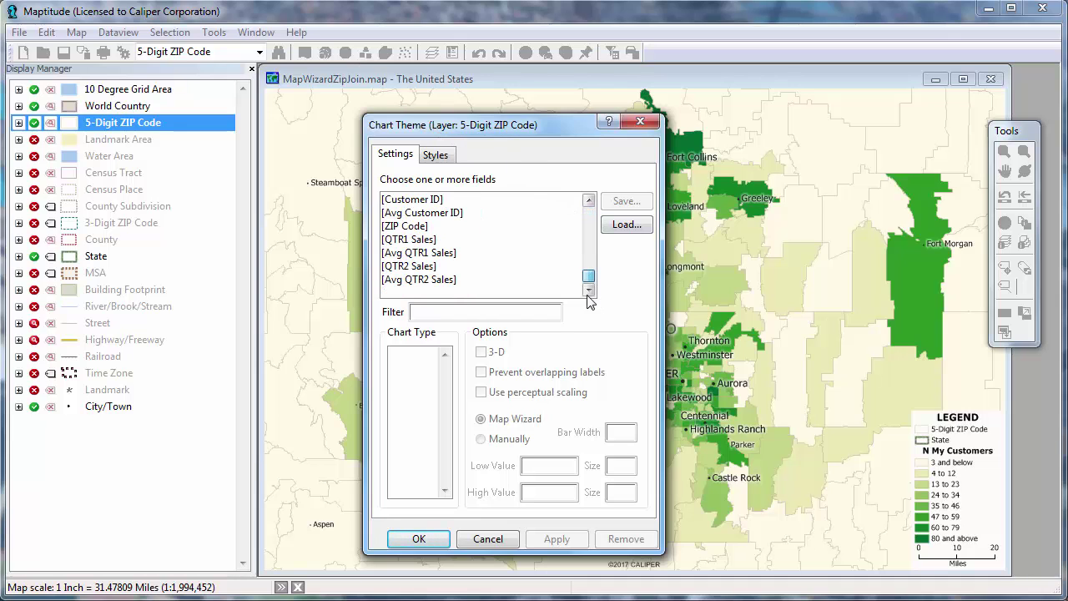
{"action": "left_click", "coordinate": [442, 239]}
{"action": "left_click", "coordinate": [435, 266], "text": "ctrl"}
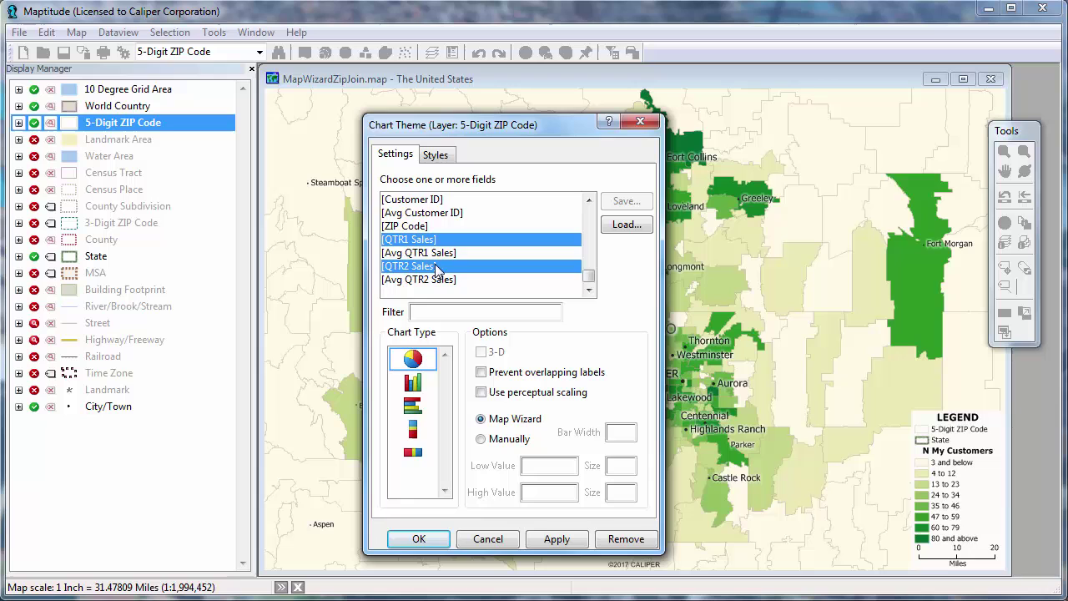
{"action": "left_click", "coordinate": [417, 382]}
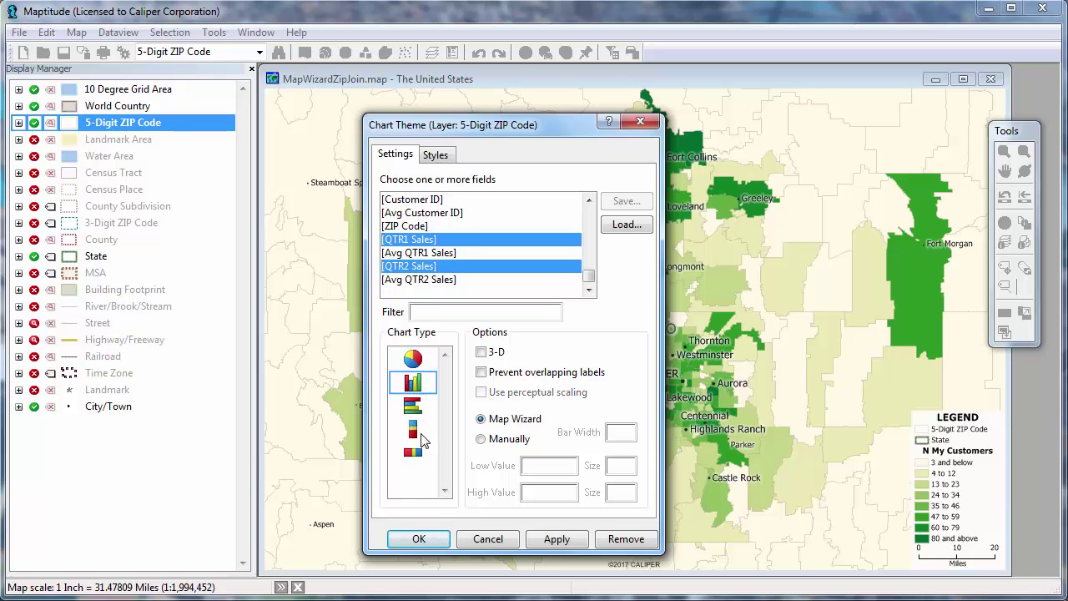
{"action": "left_click", "coordinate": [422, 538]}
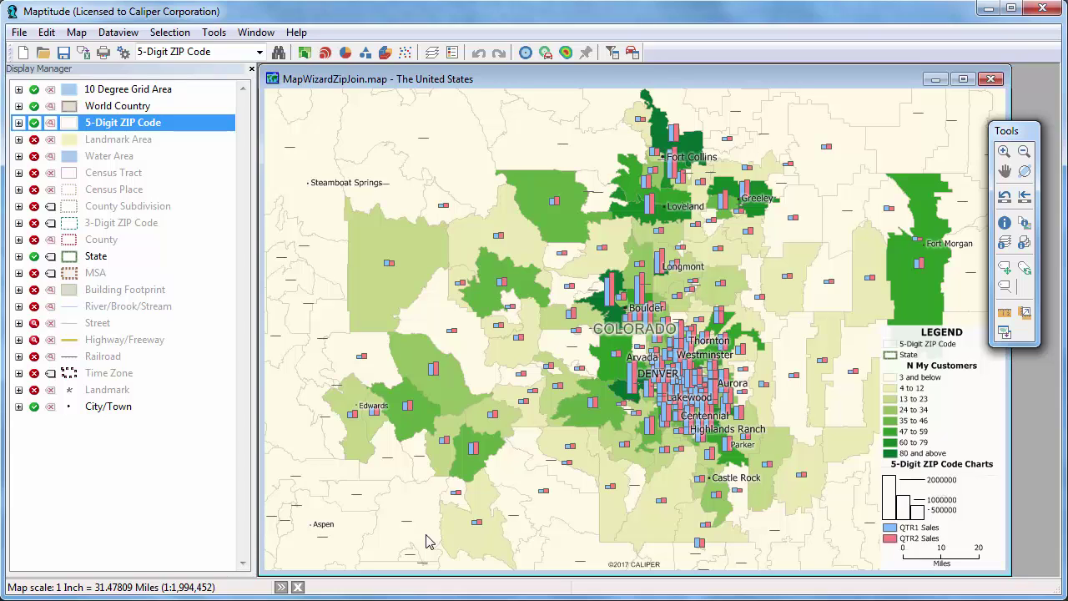
- Zoom the map in on the Denver metro area to about 1:311,590
{"action": "left_click", "coordinate": [1005, 151]}
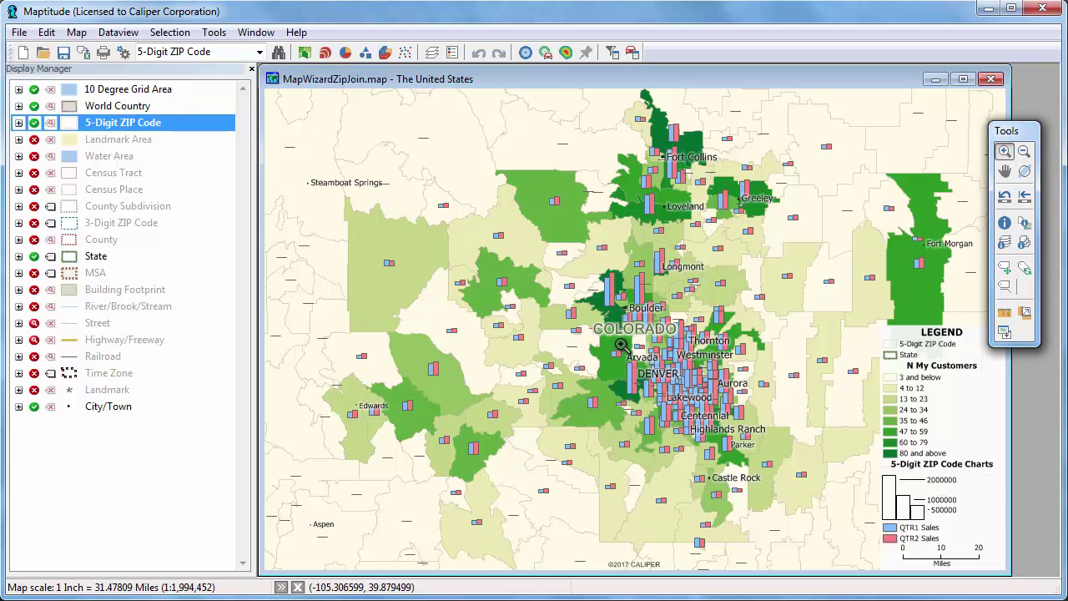
{"action": "left_click_drag", "start_coordinate": [620, 345], "coordinate": [689, 409]}
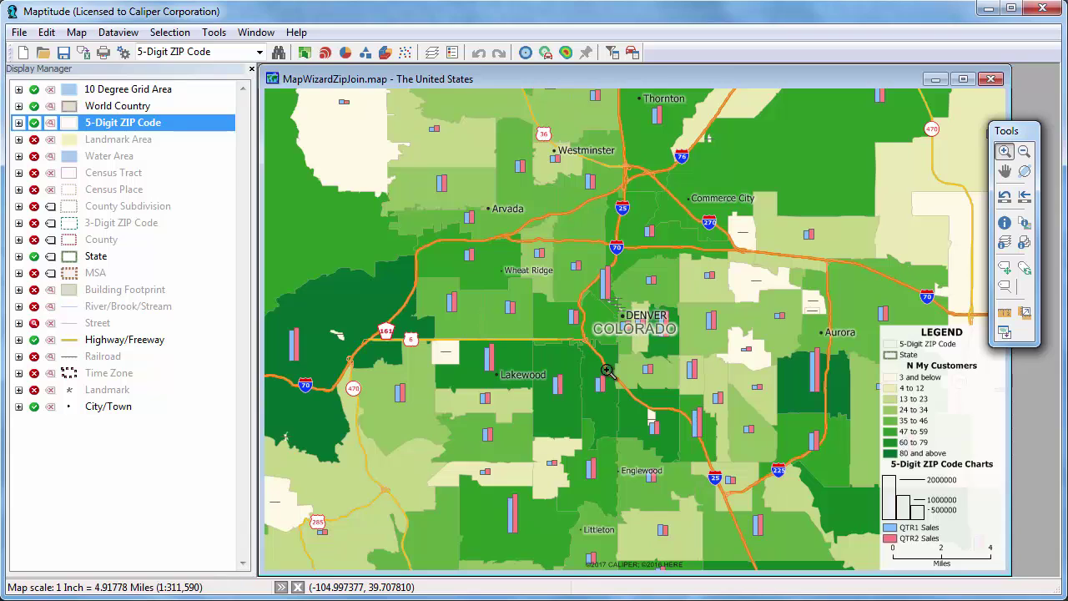
- Start a separate new map locating customers by address, keeping Customer ID as identifier
{"action": "left_click", "coordinate": [25, 52]}
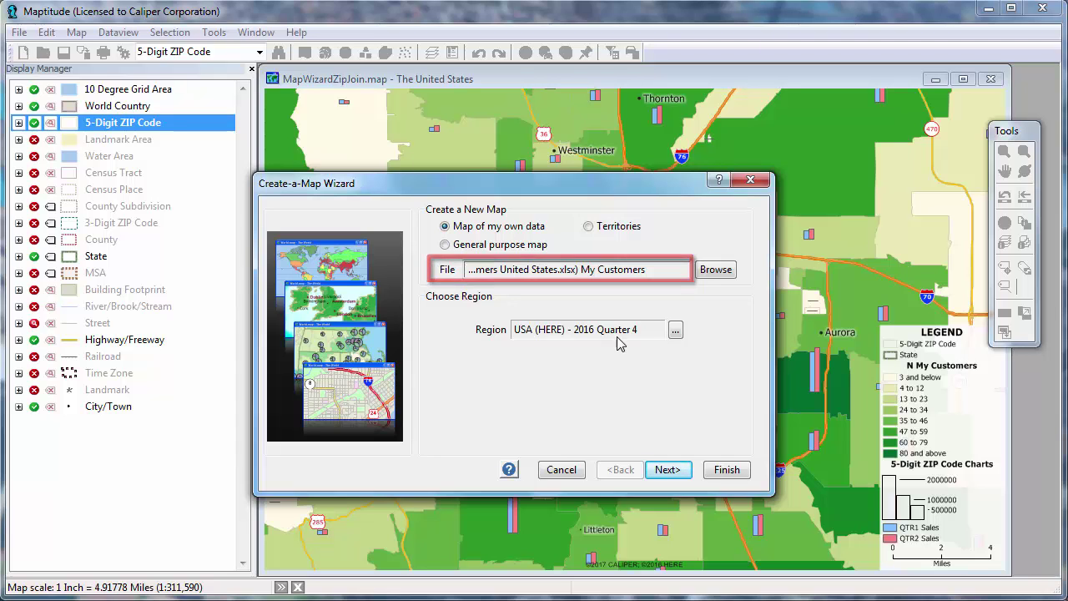
{"action": "left_click", "coordinate": [679, 471]}
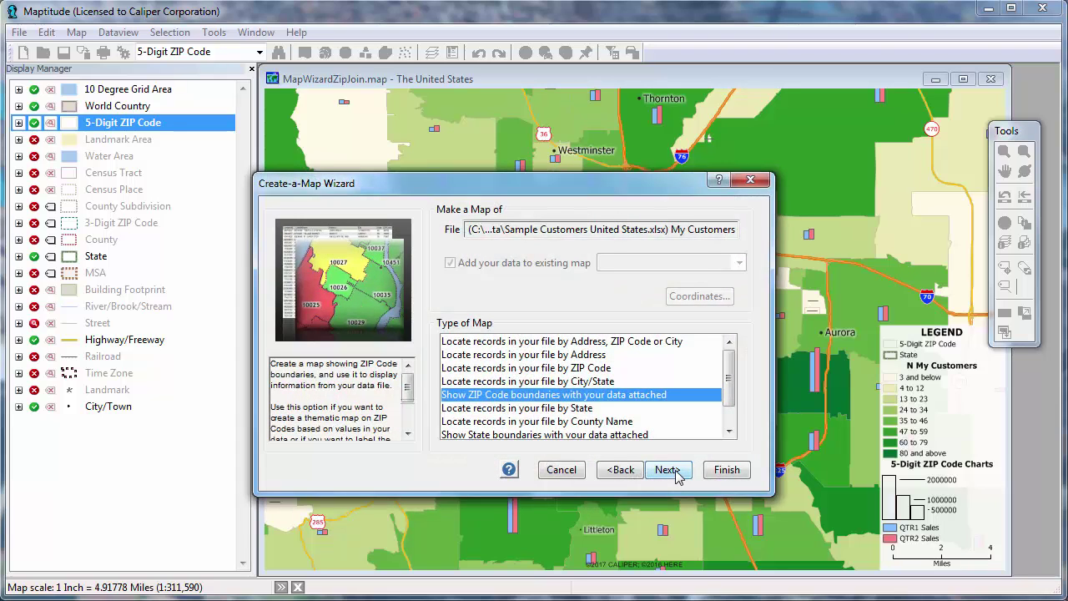
{"action": "left_click", "coordinate": [561, 344]}
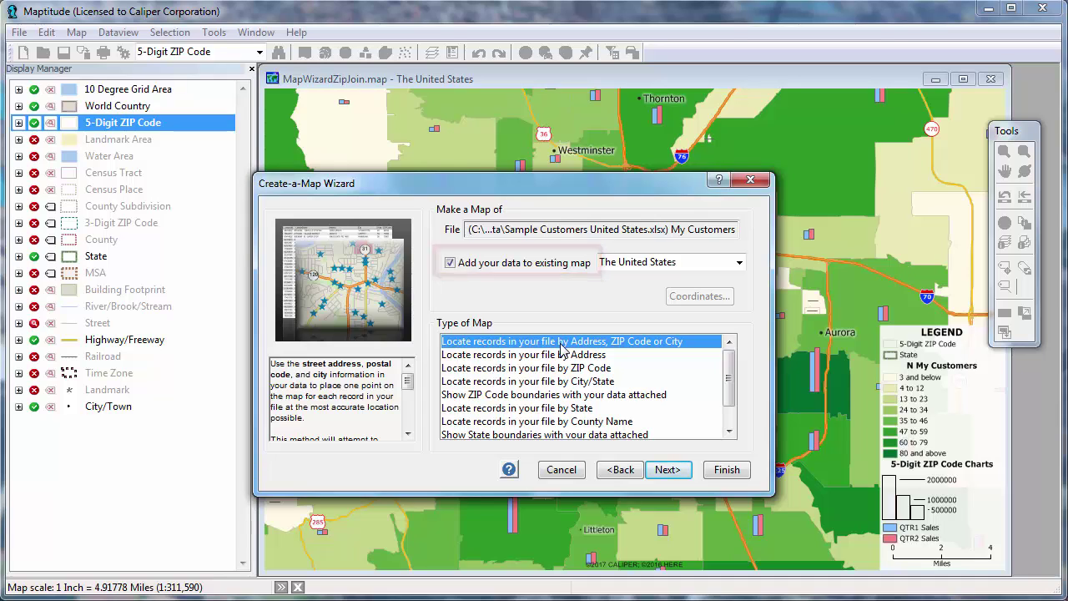
{"action": "left_click", "coordinate": [450, 264]}
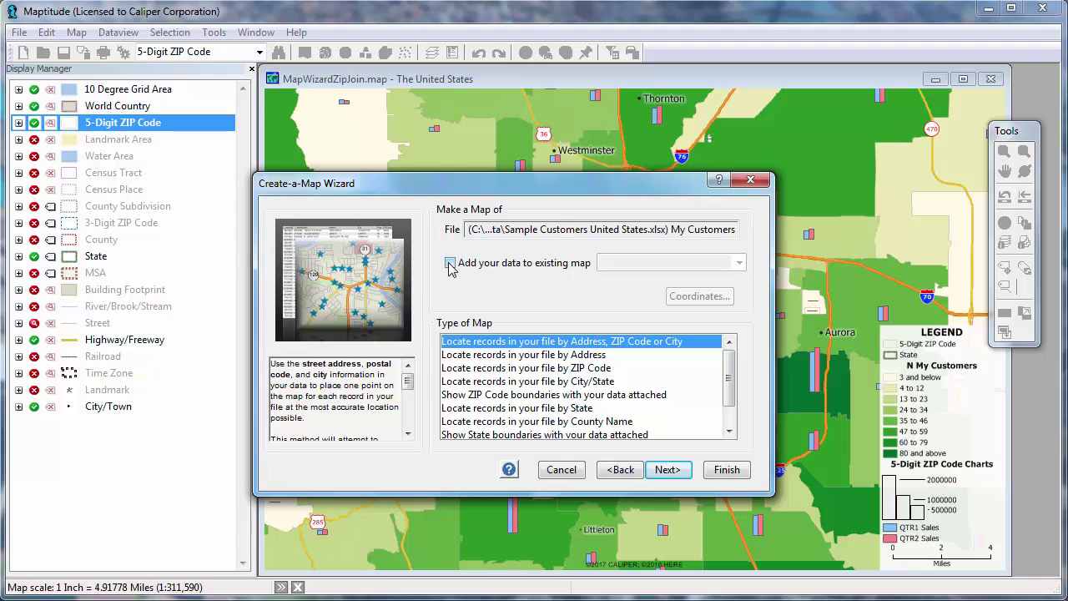
{"action": "left_click", "coordinate": [661, 470]}
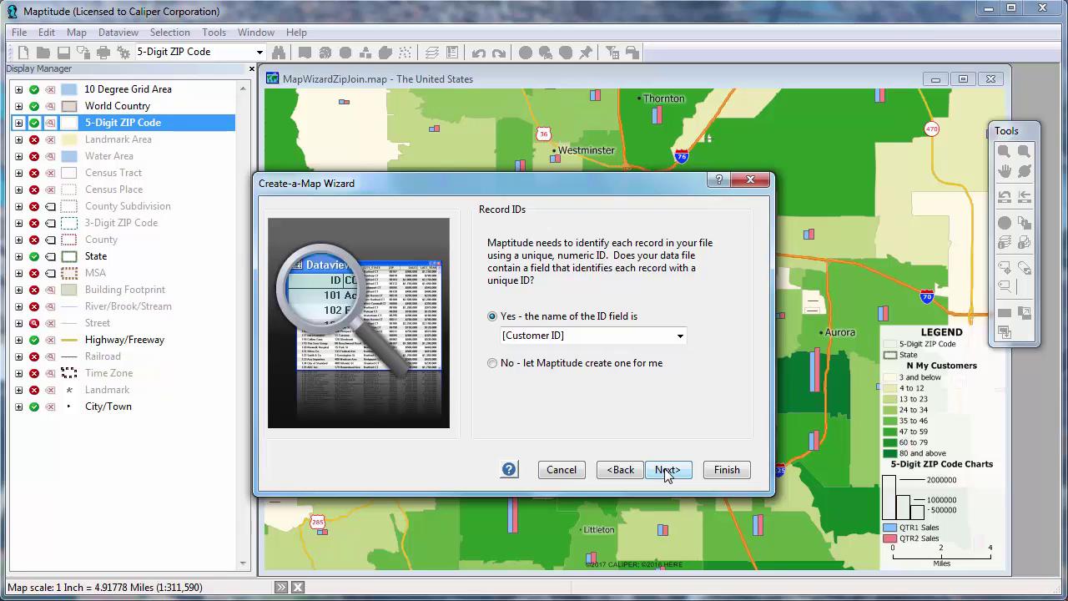
{"action": "left_click", "coordinate": [667, 470]}
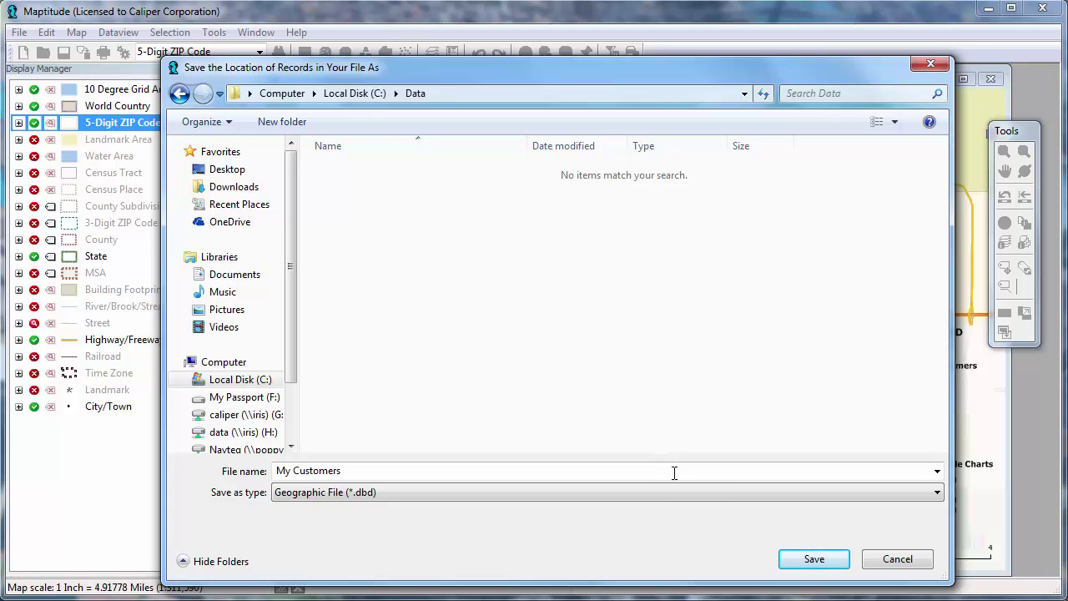
- Save the located records as My Customers and color the points by Territory
{"action": "left_click", "coordinate": [797, 559]}
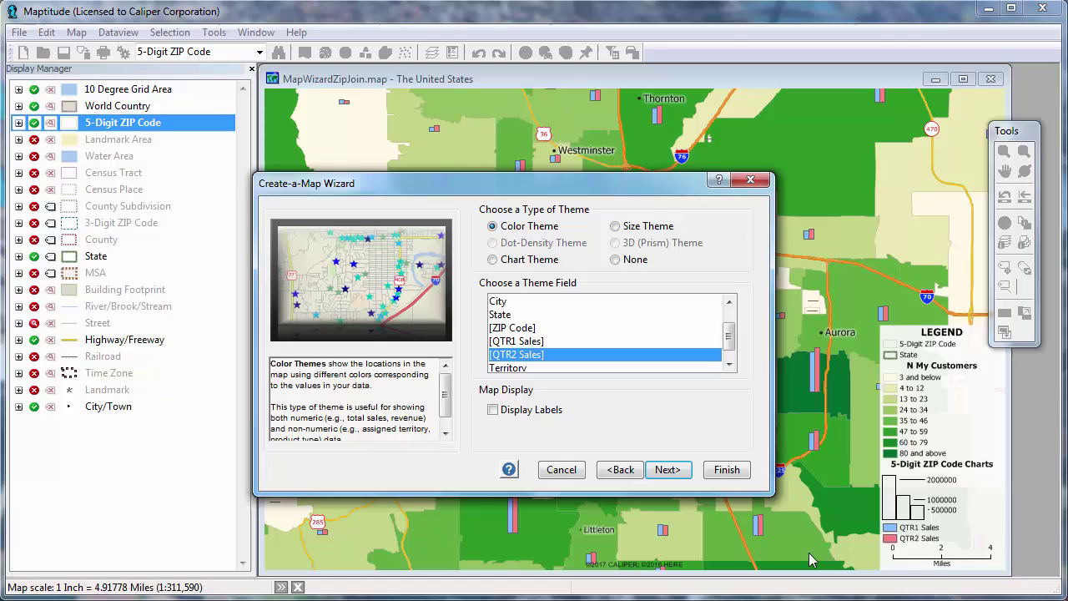
{"action": "left_click", "coordinate": [728, 364]}
{"action": "left_click", "coordinate": [674, 355]}
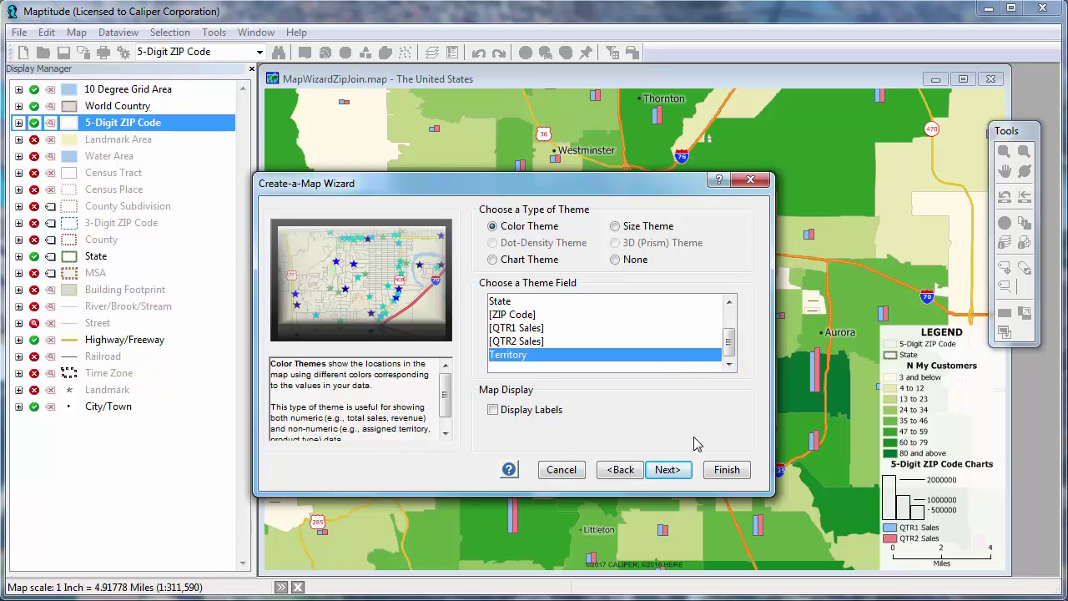
{"action": "left_click", "coordinate": [672, 471]}
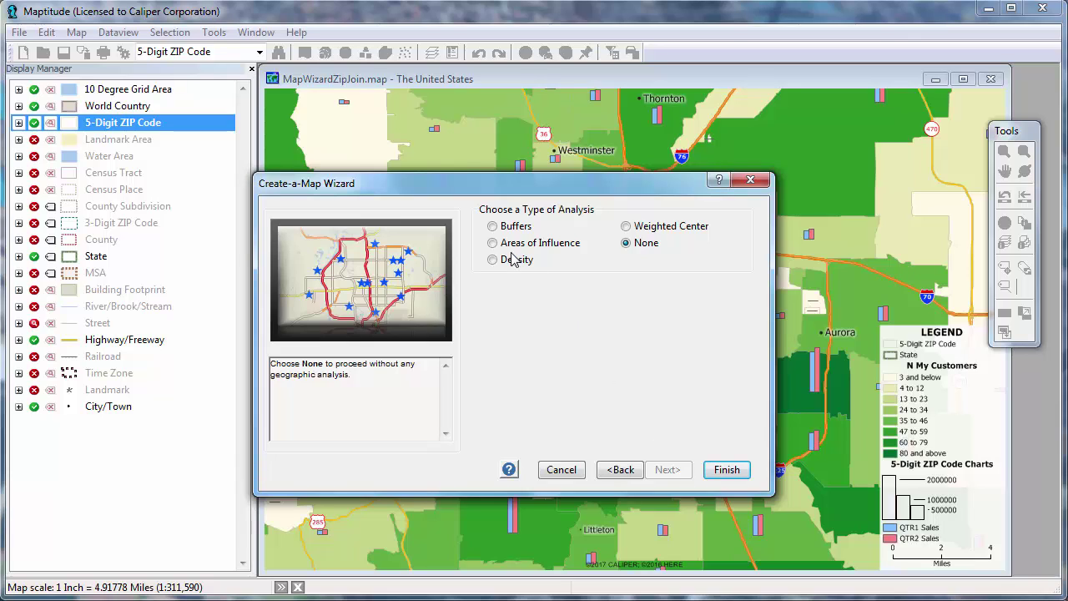
- Pick a Weighted Center analysis weighted by [QTR2 Sales] and finish the wizard
{"action": "left_click", "coordinate": [493, 227]}
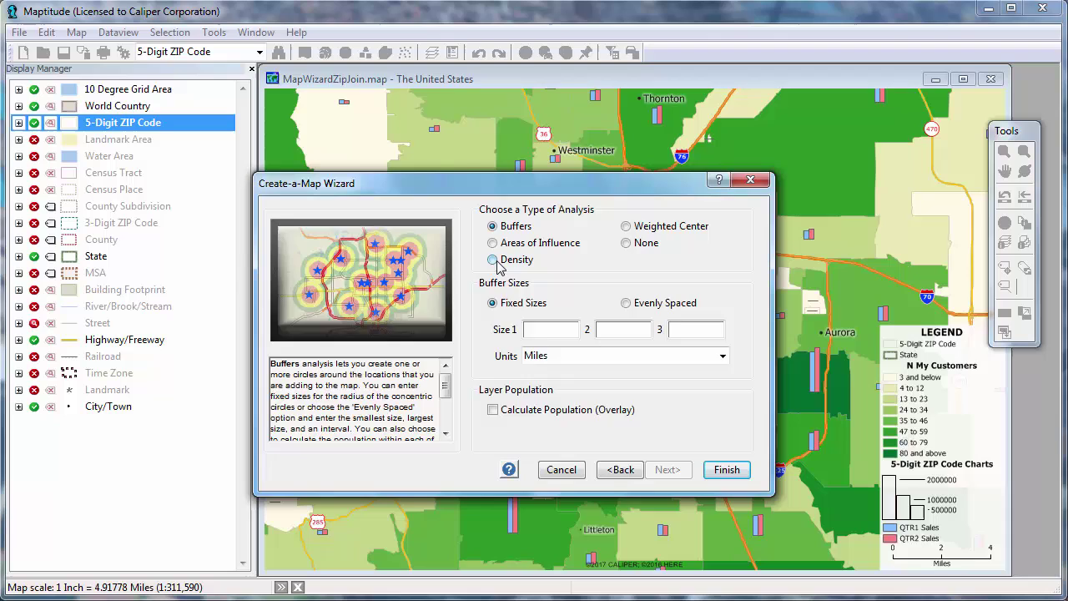
{"action": "left_click", "coordinate": [495, 261]}
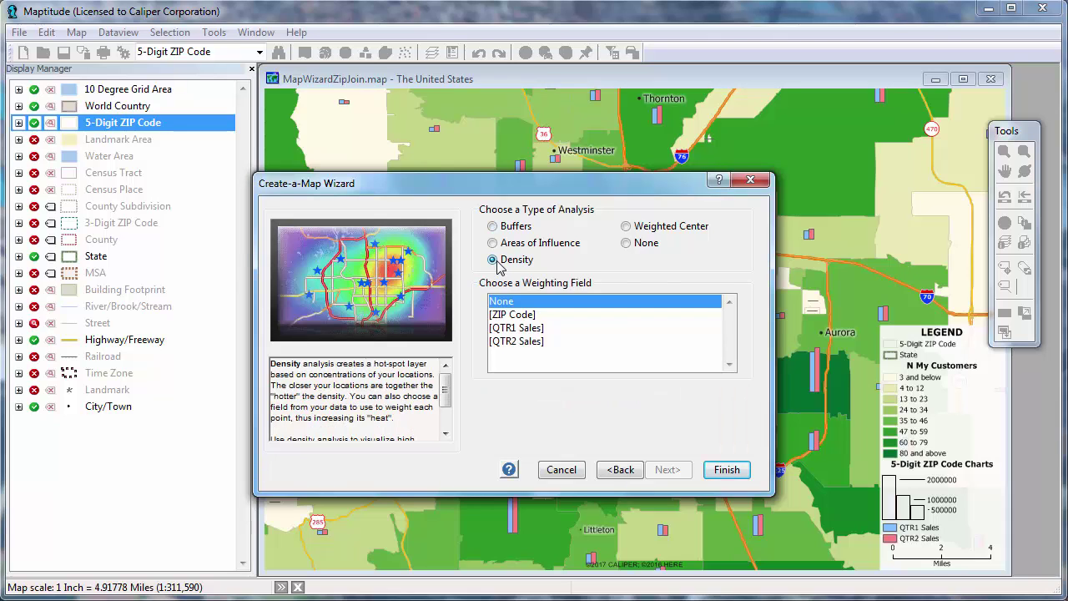
{"action": "left_click", "coordinate": [627, 227]}
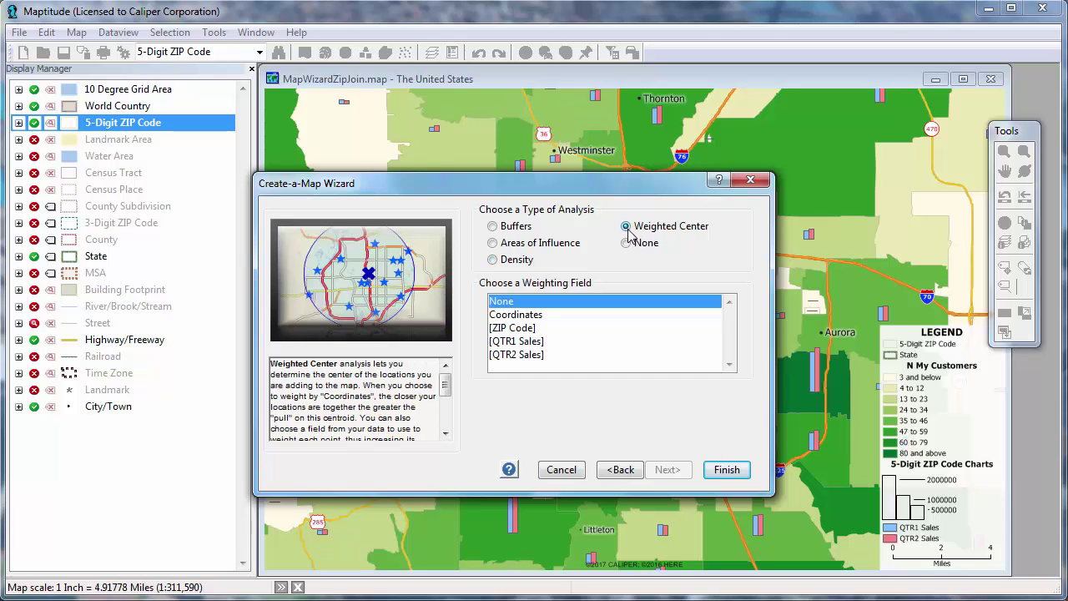
{"action": "left_click", "coordinate": [584, 357]}
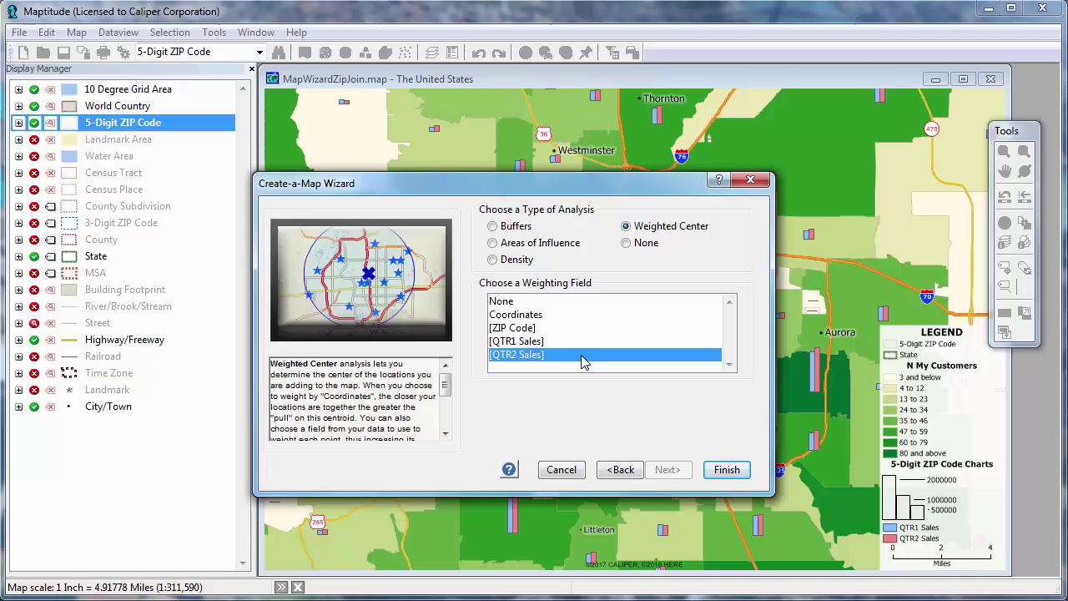
{"action": "left_click", "coordinate": [733, 471]}
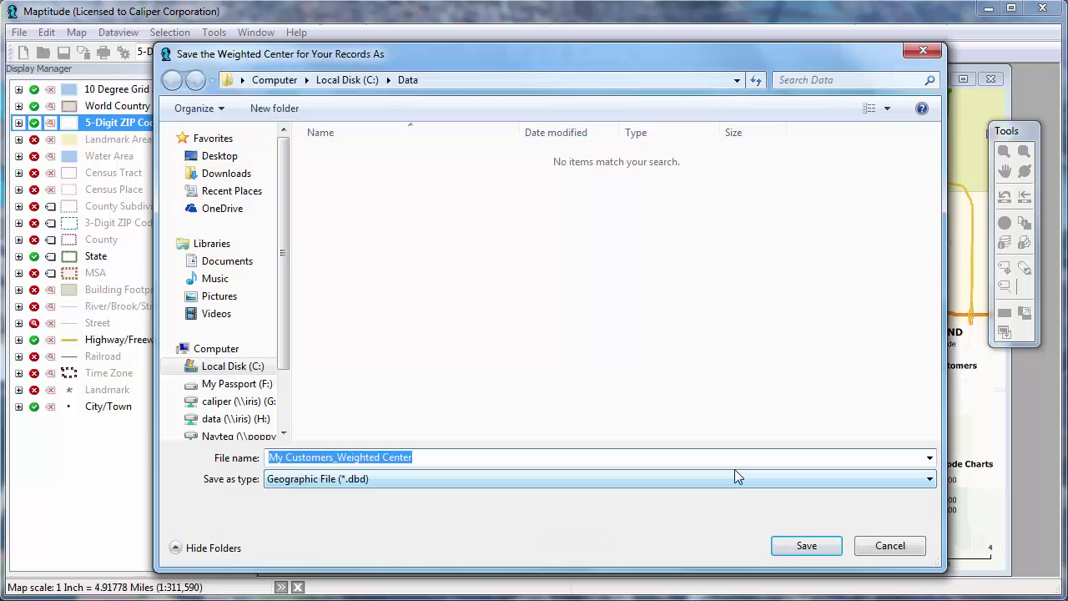
- Save the My Customers_Weighted Center file and the Service Area file
{"action": "left_click", "coordinate": [803, 544]}
{"action": "left_click", "coordinate": [804, 542]}
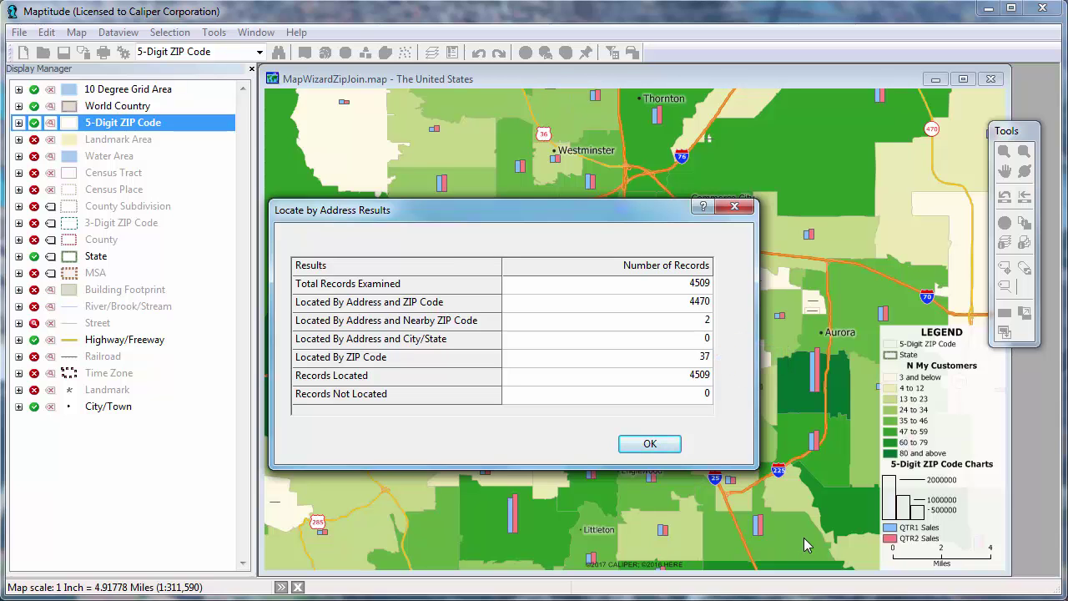
- Dismiss the geocoding results and browse the My Data customer records in a Dataview, then close it
{"action": "left_click", "coordinate": [650, 445]}
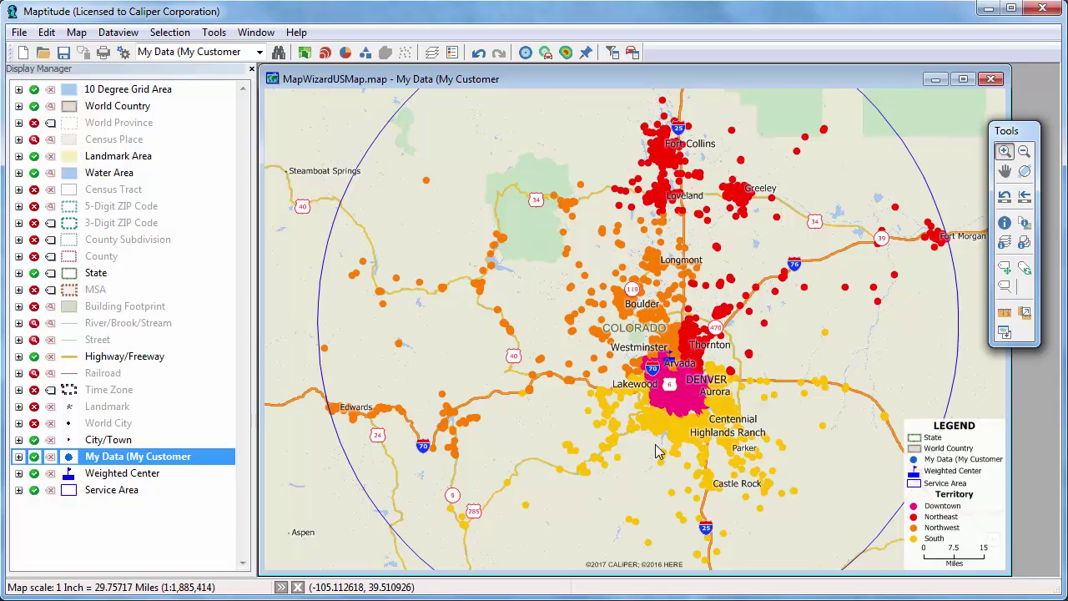
{"action": "right_click", "coordinate": [198, 459]}
{"action": "left_click", "coordinate": [288, 142]}
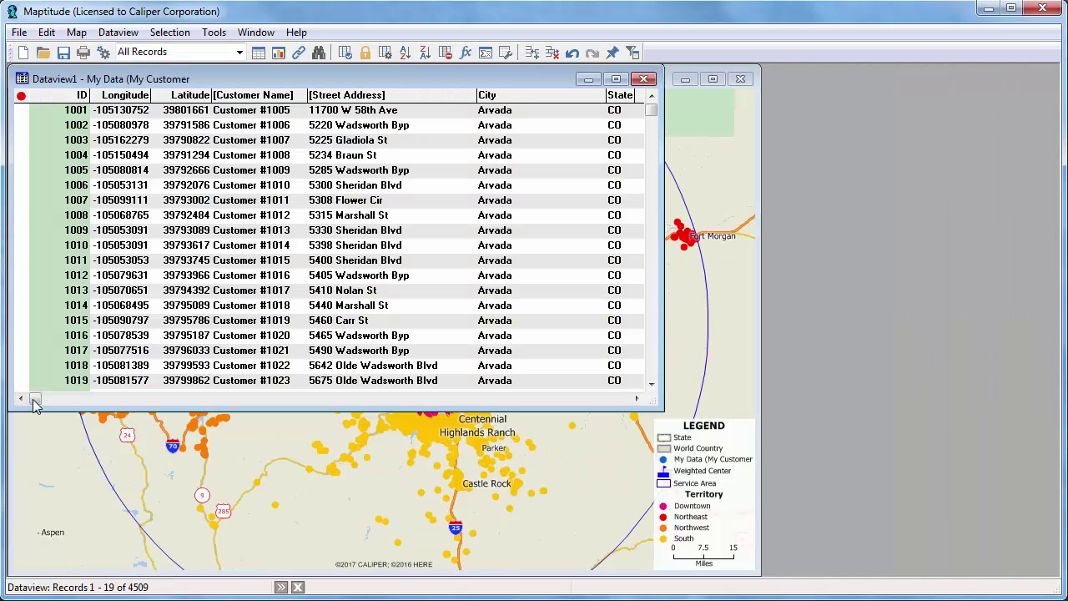
{"action": "left_click_drag", "start_coordinate": [35, 398], "coordinate": [647, 404]}
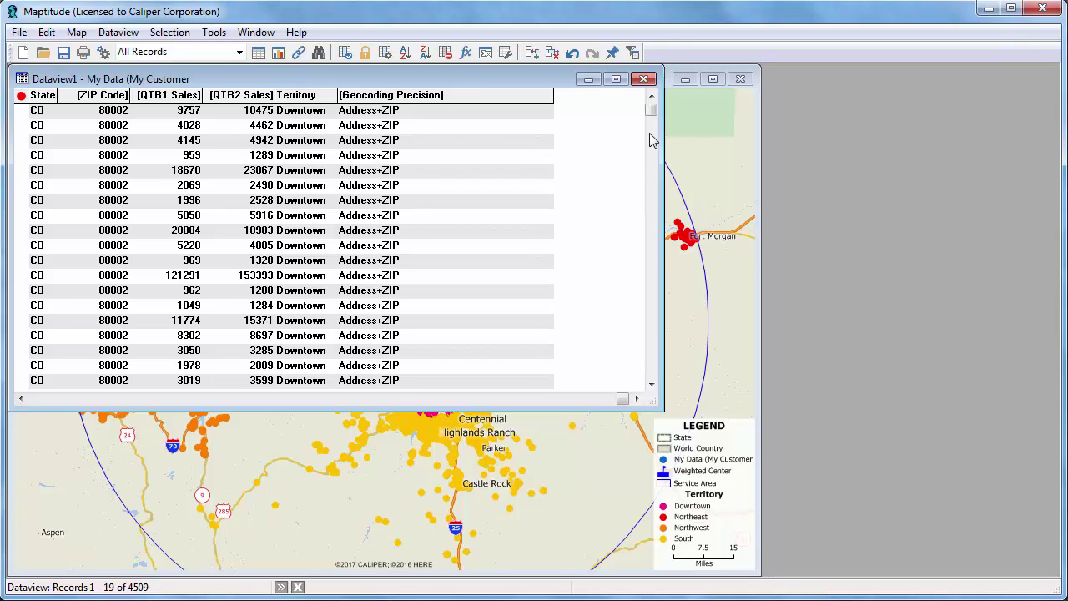
{"action": "left_click", "coordinate": [643, 78]}
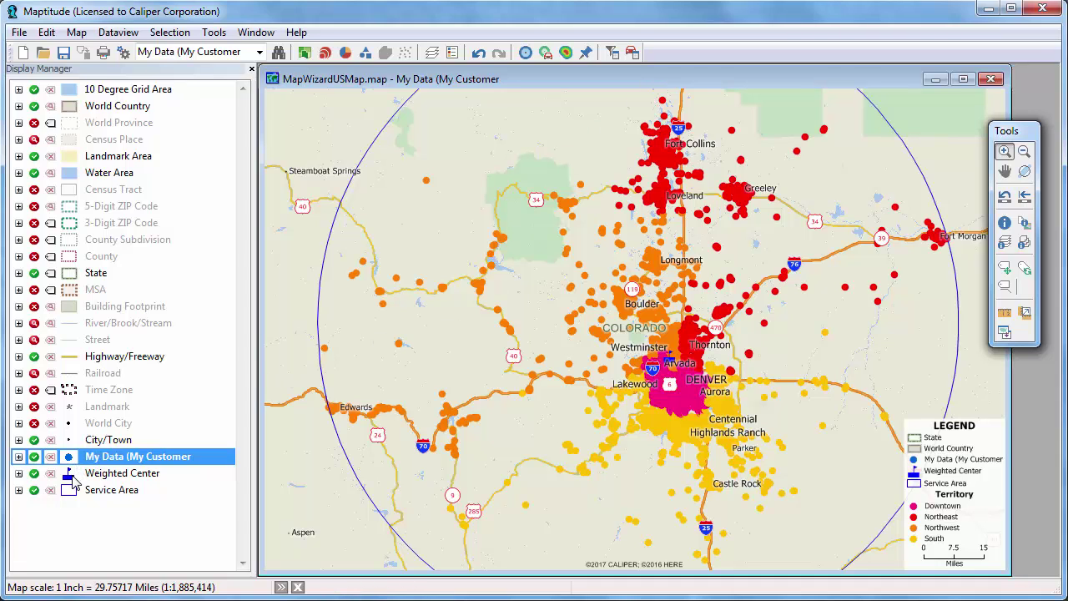
- Restyle the weighted center as a larger asterisk symbol at size 16
{"action": "left_click", "coordinate": [68, 473]}
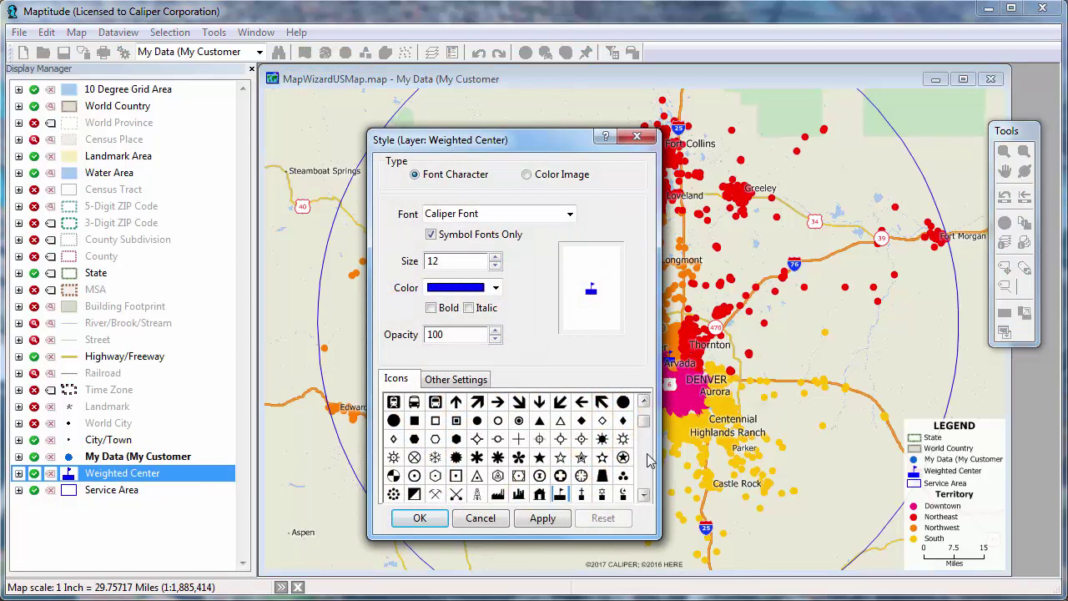
{"action": "scroll", "coordinate": [644, 422], "scroll_direction": "up", "scroll_amount": 2}
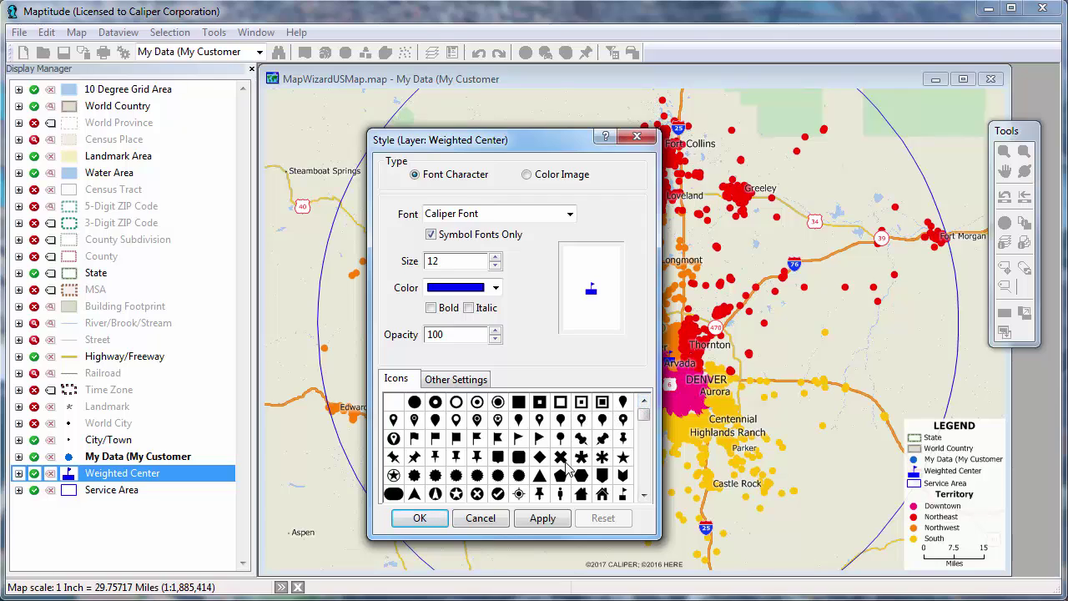
{"action": "left_click", "coordinate": [602, 457]}
{"action": "left_click", "coordinate": [496, 257]}
{"action": "left_click", "coordinate": [496, 257]}
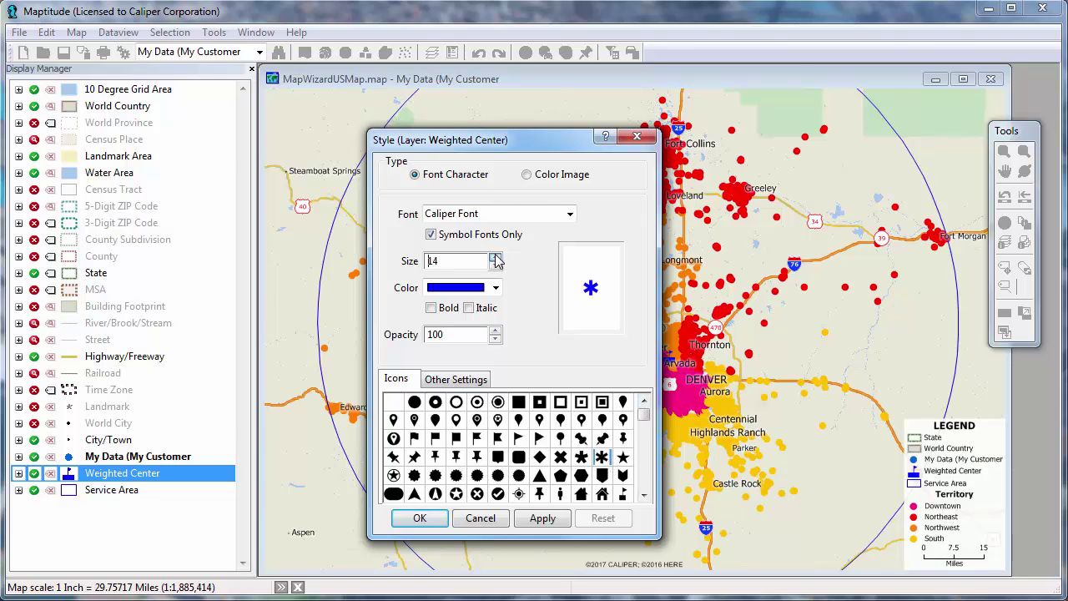
{"action": "left_click", "coordinate": [495, 257]}
{"action": "left_click", "coordinate": [496, 257]}
{"action": "left_click", "coordinate": [442, 518]}
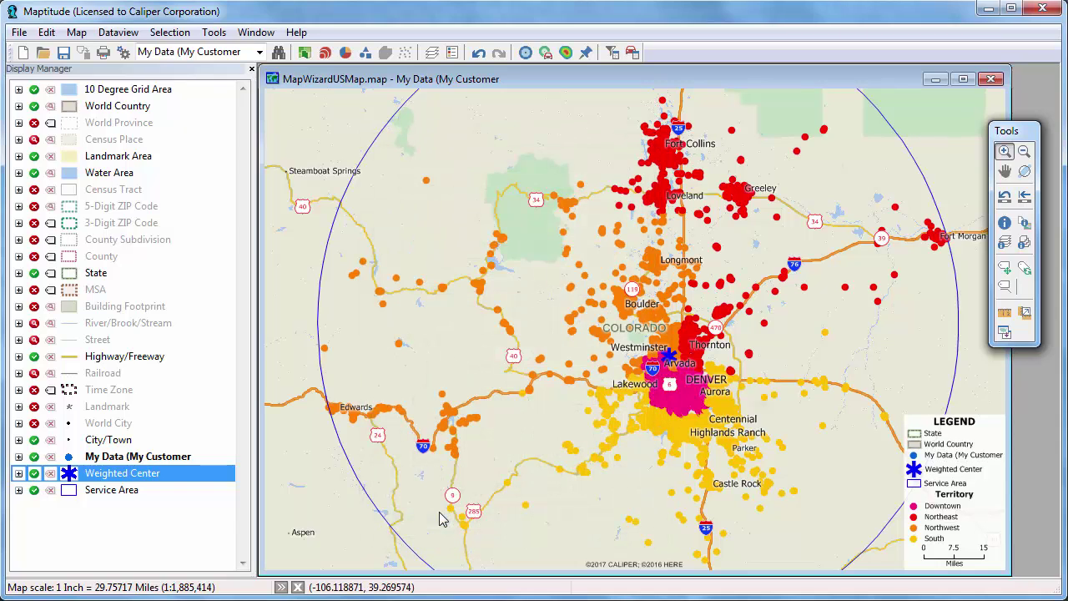
- Size the customer points by QTR2 Sales with a size theme
{"action": "left_click", "coordinate": [326, 52]}
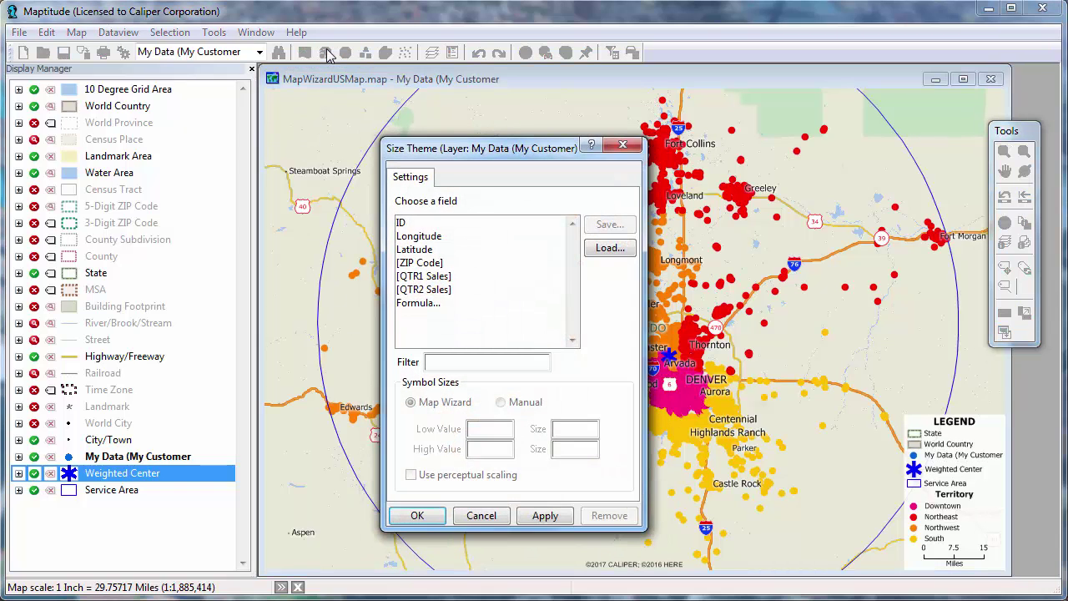
{"action": "left_click", "coordinate": [439, 289]}
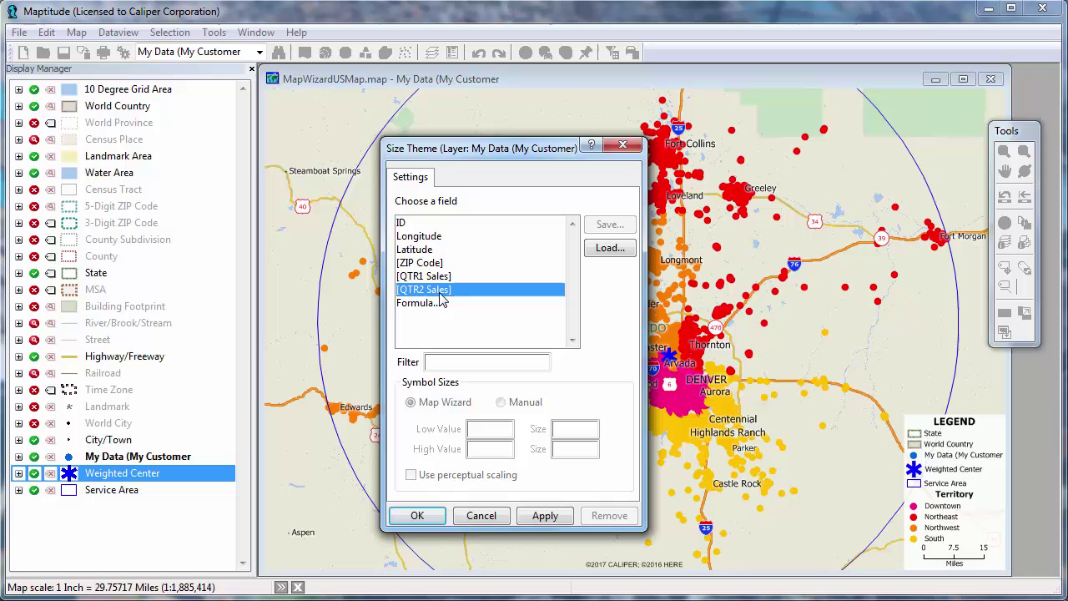
{"action": "left_click", "coordinate": [438, 515]}
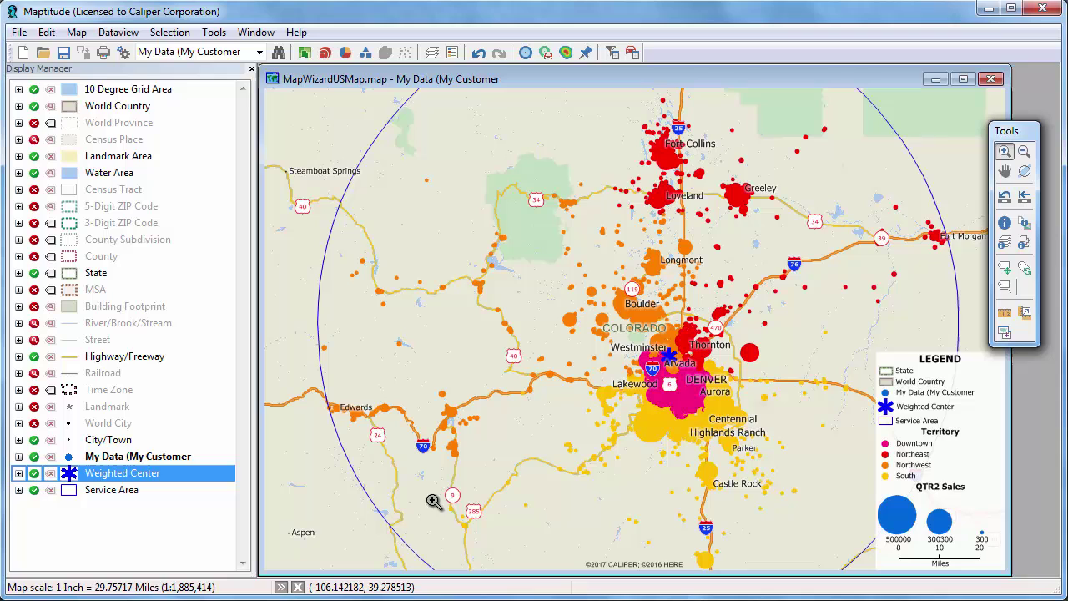
- Recolor the territories: Downtown blue, Northeast green, Northwest red, South orange
{"action": "left_click", "coordinate": [306, 52]}
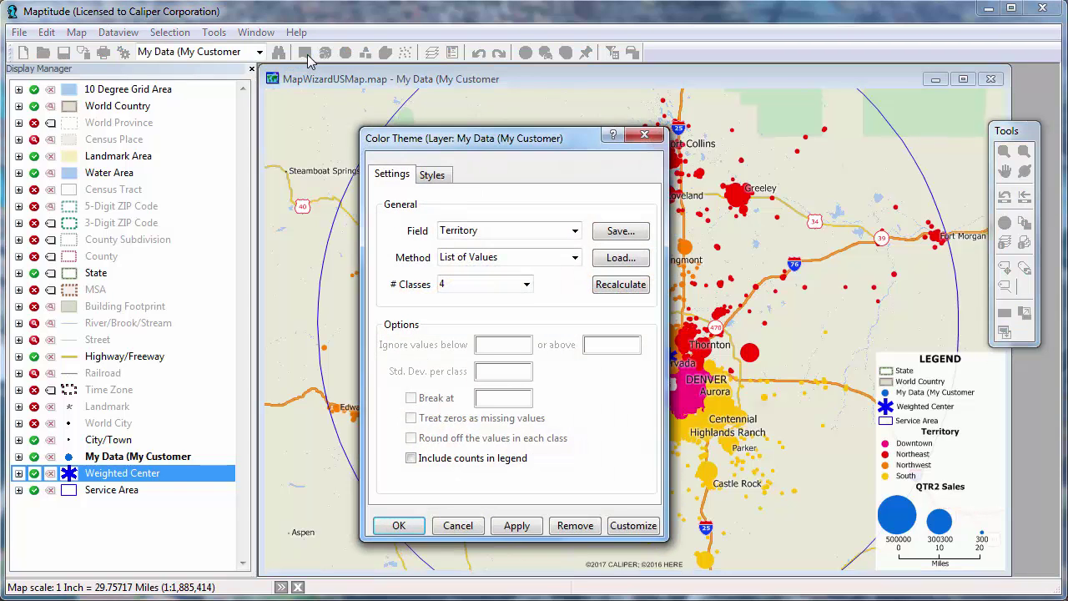
{"action": "left_click", "coordinate": [435, 176]}
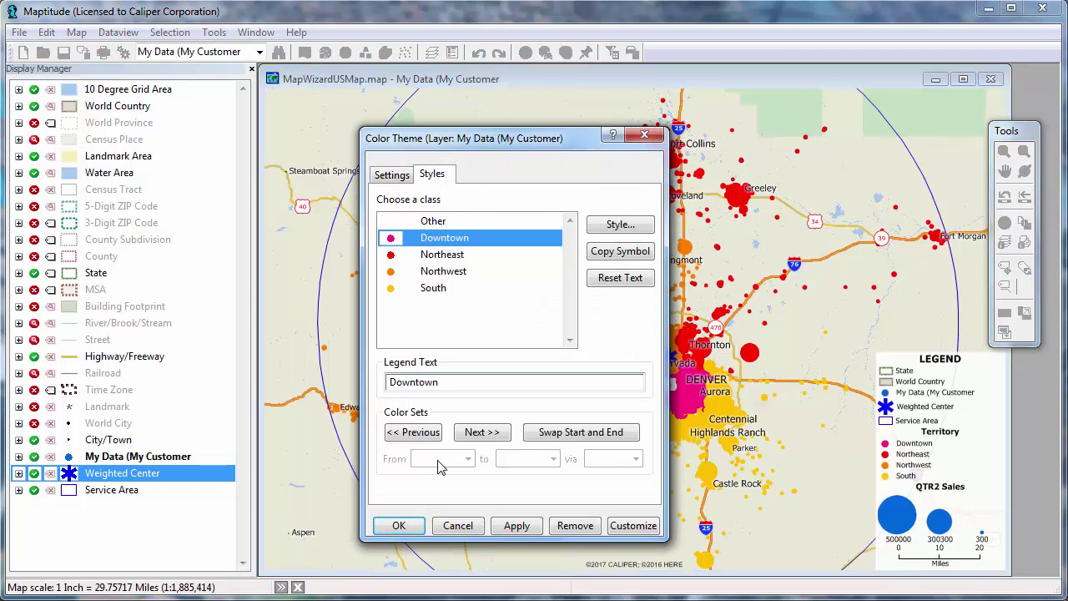
{"action": "left_click", "coordinate": [417, 432]}
{"action": "left_click", "coordinate": [399, 526]}
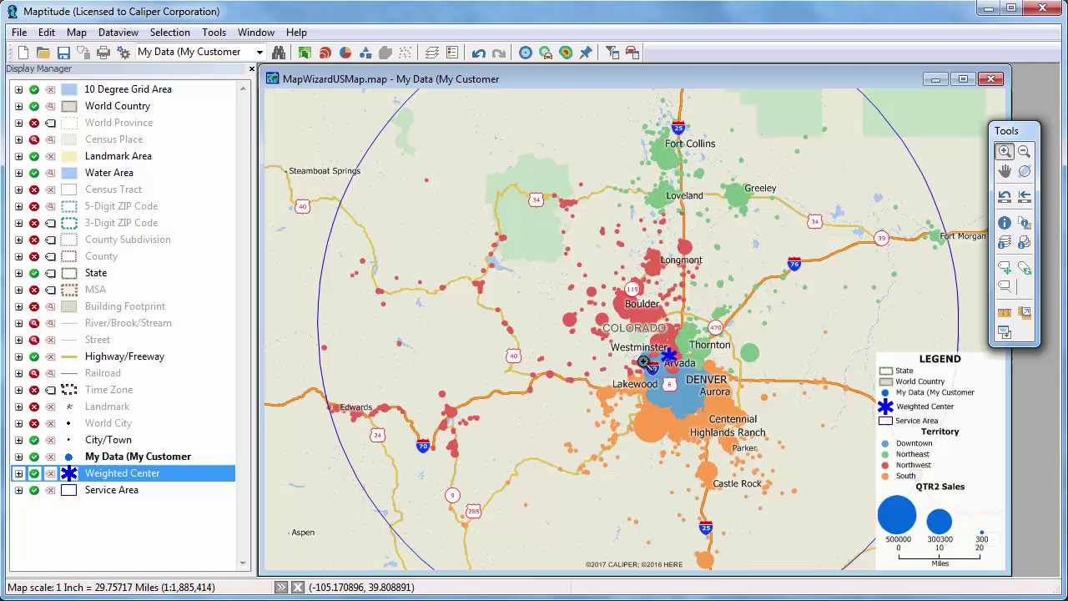
- Zoom in on Denver and show a green Northeast customer's record with the Info tool
{"action": "left_click_drag", "start_coordinate": [648, 355], "coordinate": [692, 379]}
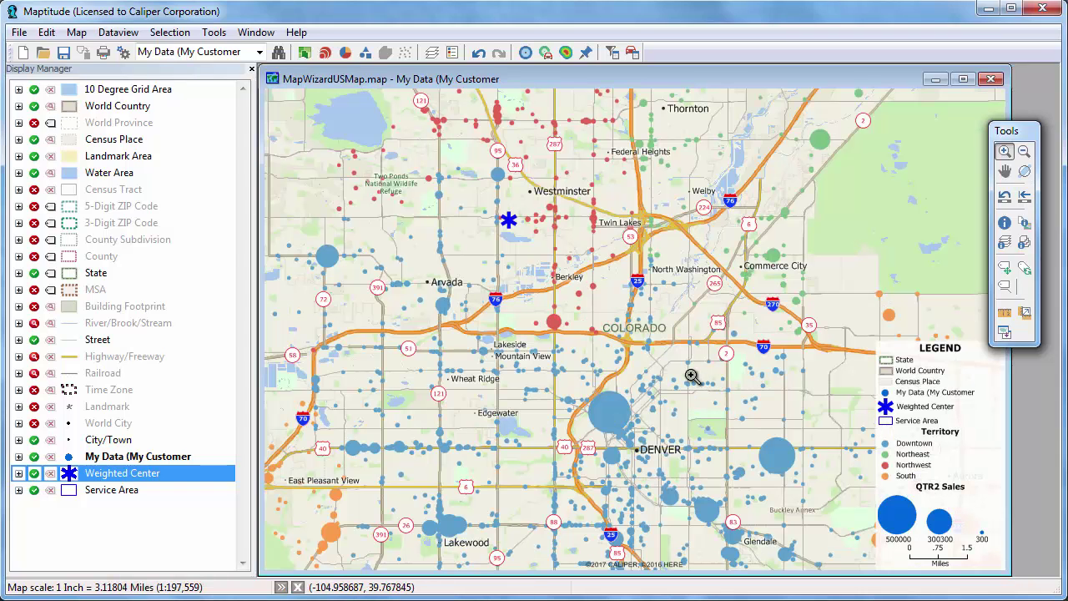
{"action": "left_click", "coordinate": [1007, 223]}
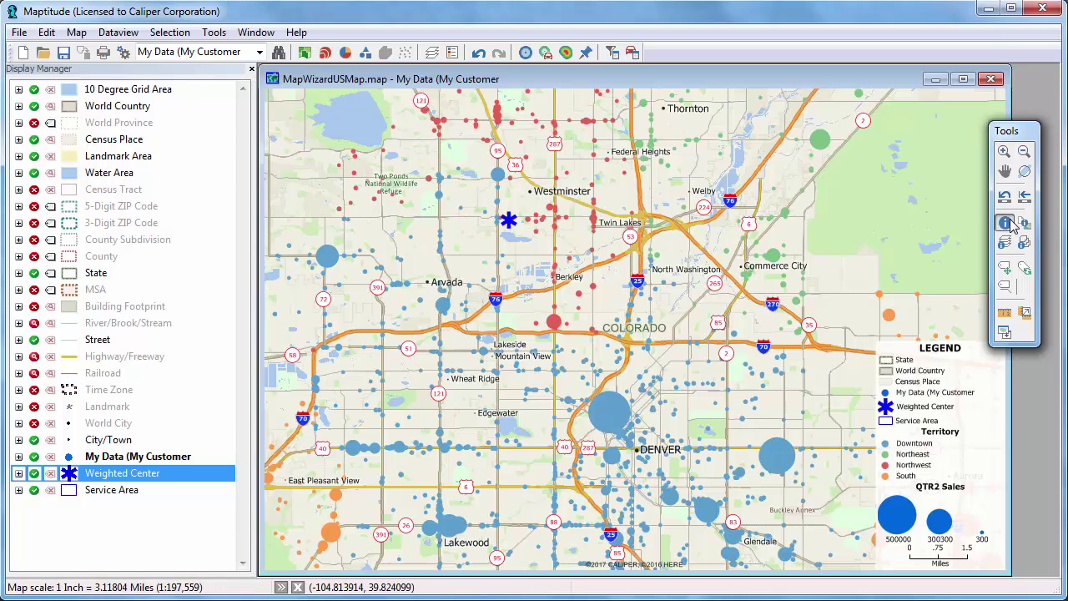
{"action": "left_click", "coordinate": [821, 142]}
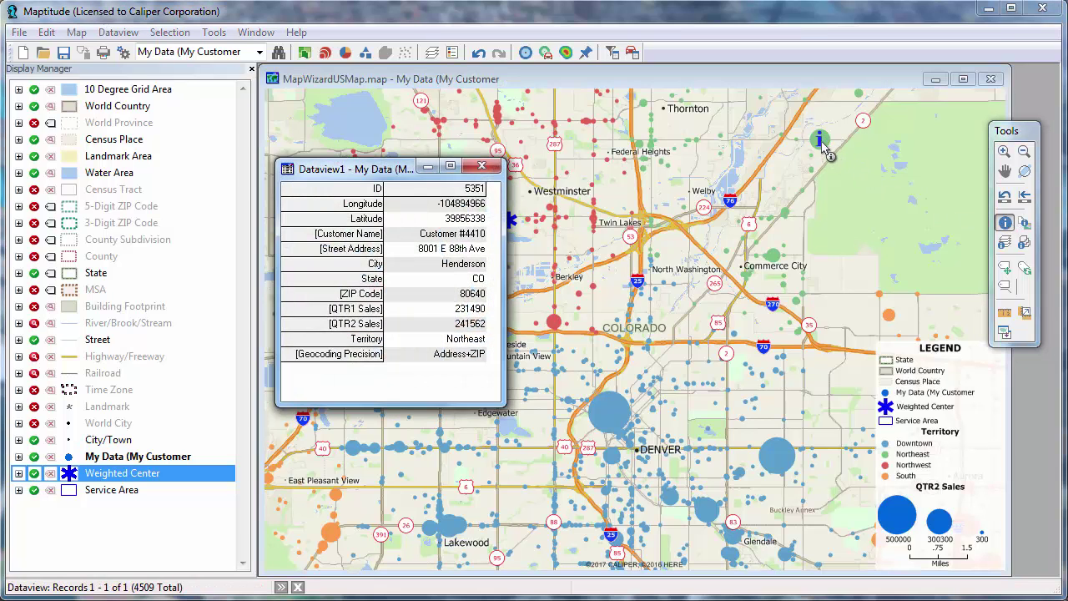